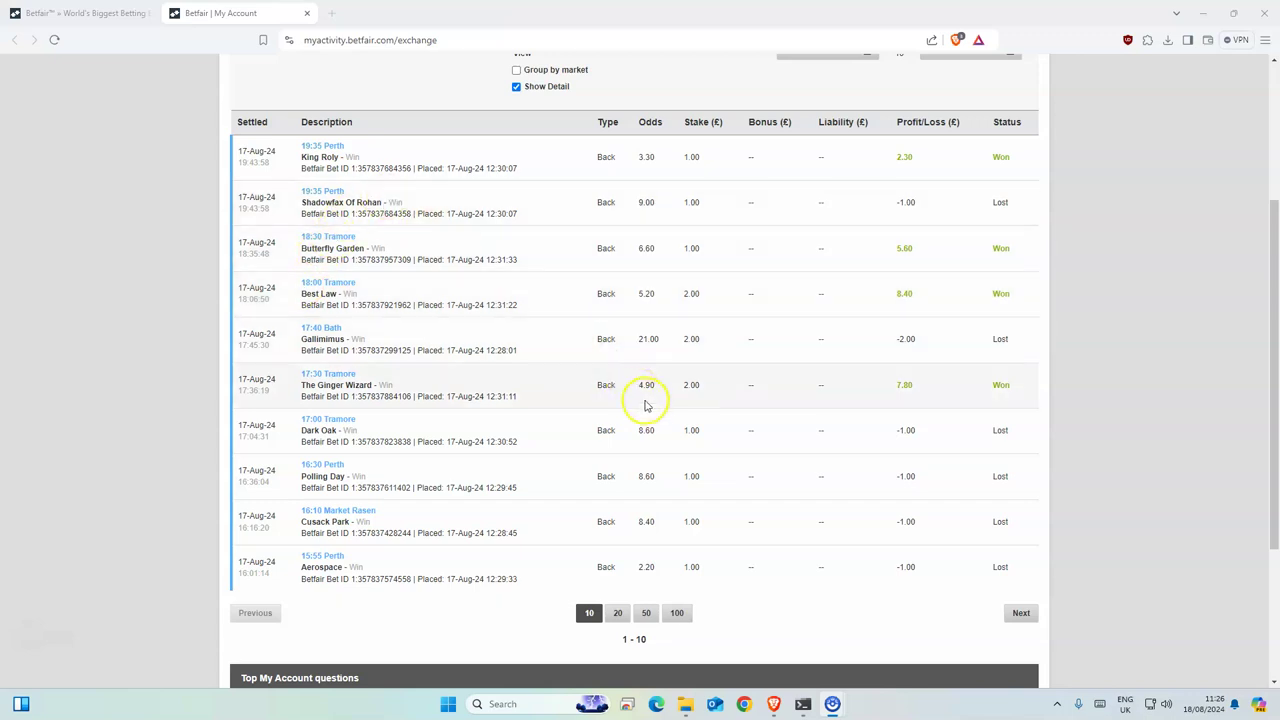
Step: Review earlier results, highlighting The Ginger Wizard's 7.80 win and Best Law's 5.20 odds at 2.00
{"action": "scroll", "coordinate": [650, 412], "scroll_direction": "up", "scroll_amount": 1}
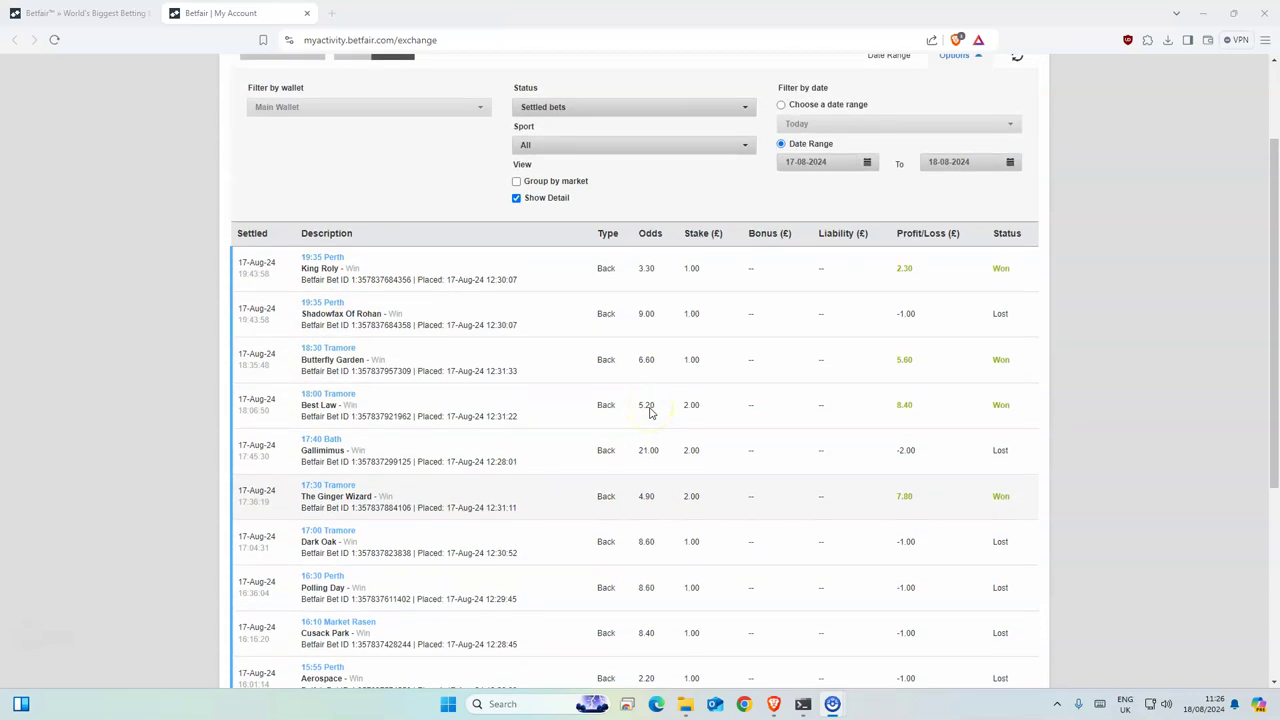
{"action": "scroll", "coordinate": [650, 412], "scroll_direction": "down", "scroll_amount": 1}
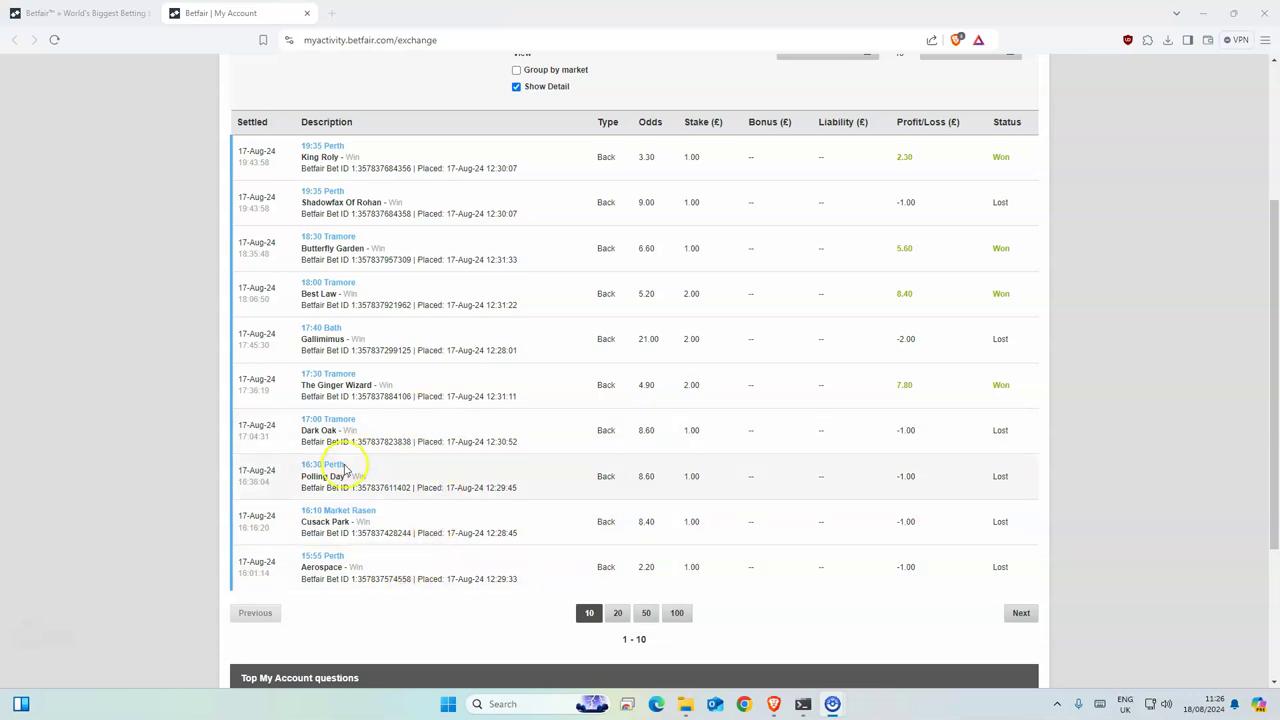
{"action": "left_click_drag", "start_coordinate": [345, 465], "coordinate": [300, 465]}
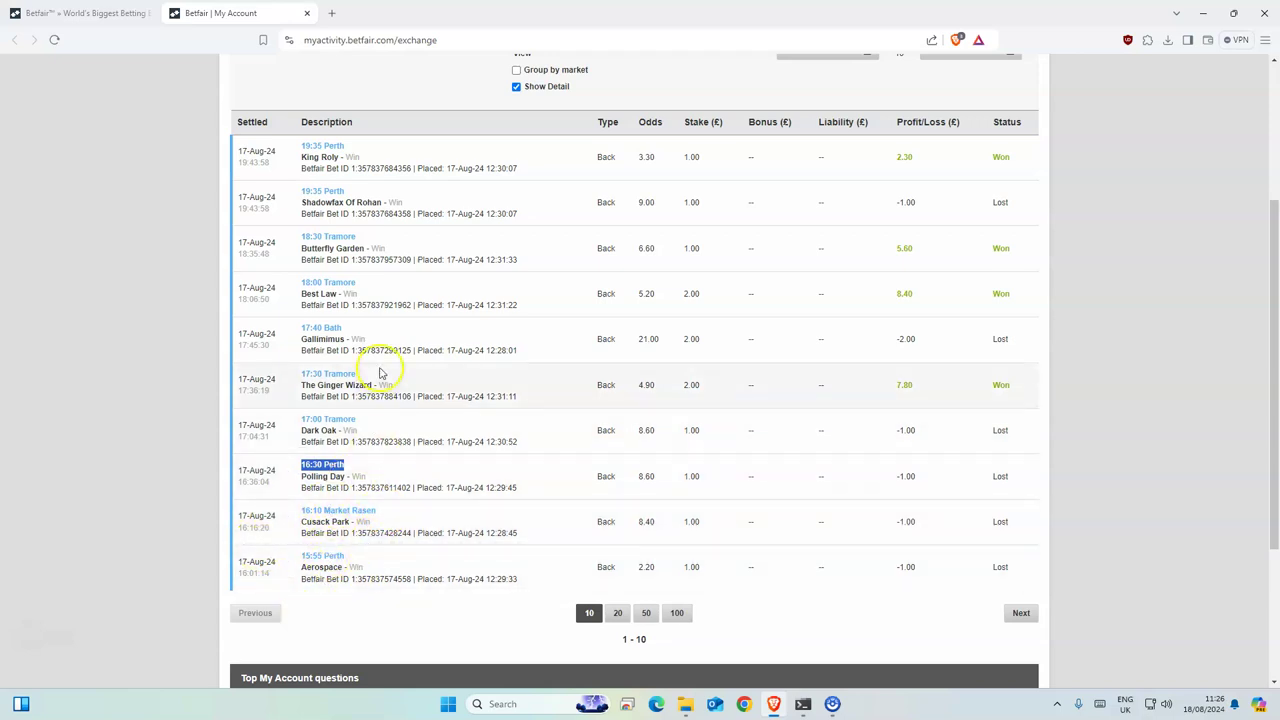
{"action": "left_click", "coordinate": [626, 391]}
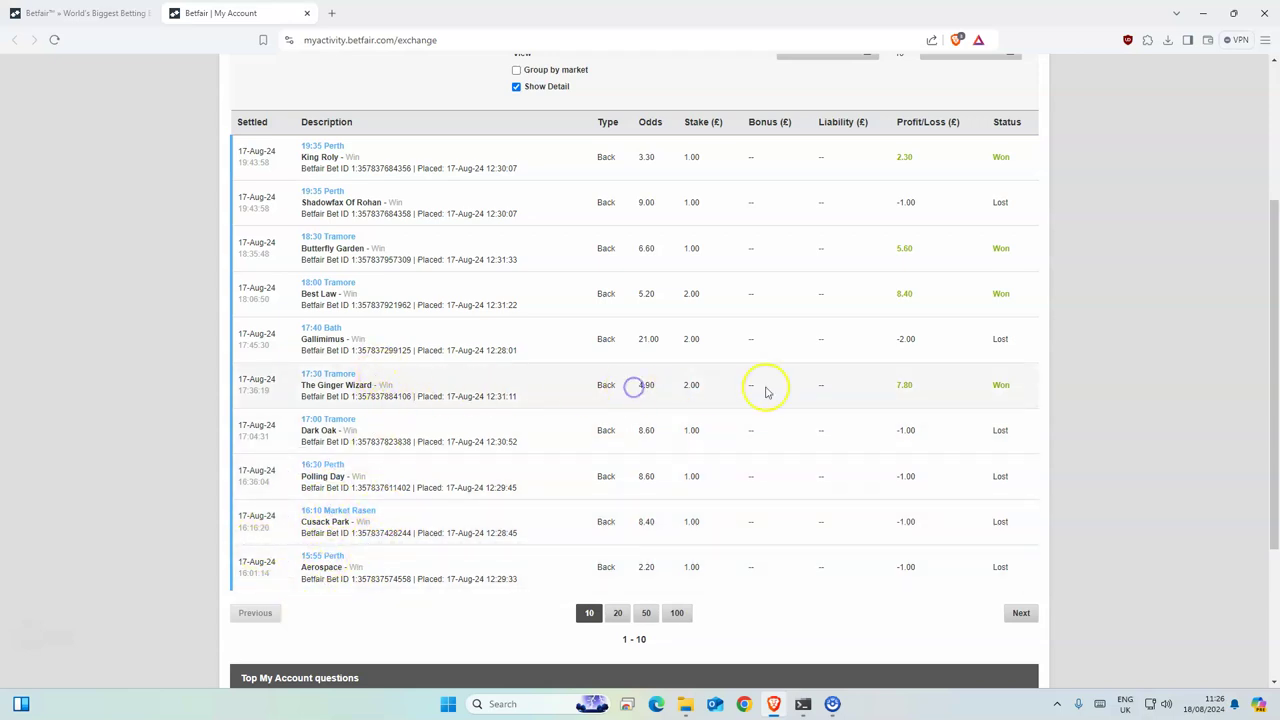
{"action": "left_click_drag", "start_coordinate": [1015, 393], "coordinate": [650, 395]}
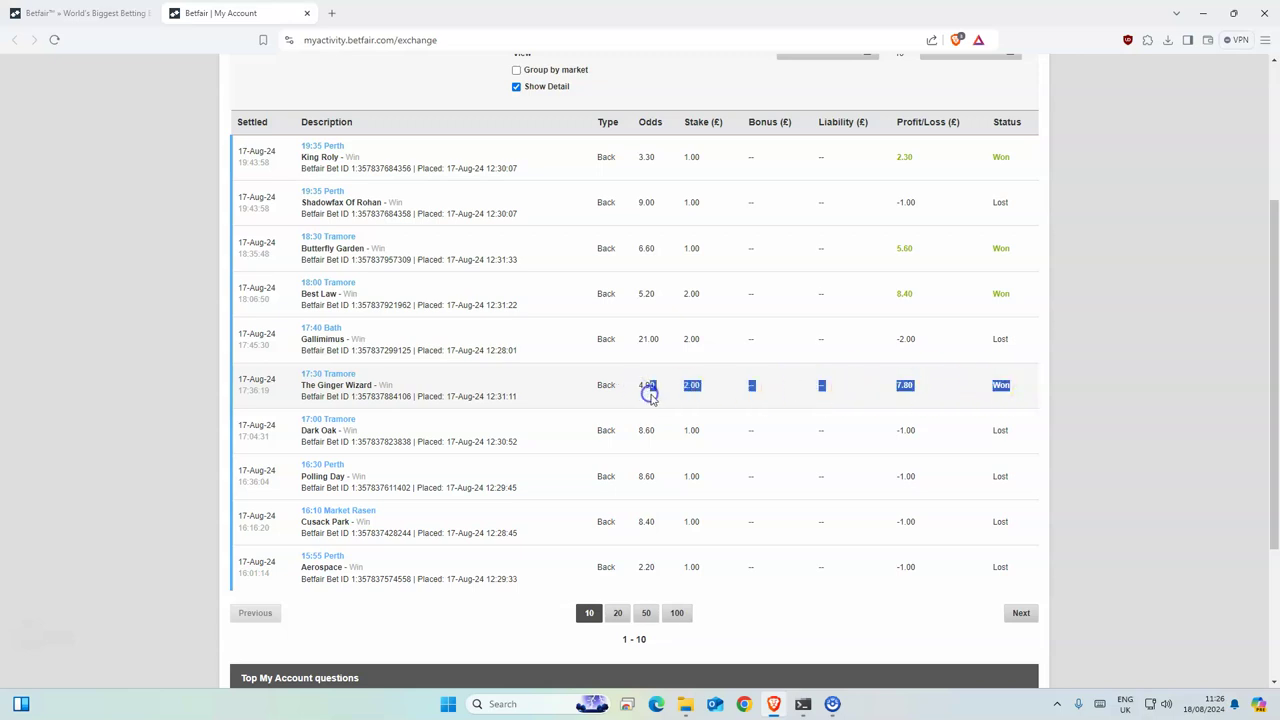
{"action": "left_click_drag", "start_coordinate": [784, 283], "coordinate": [612, 299]}
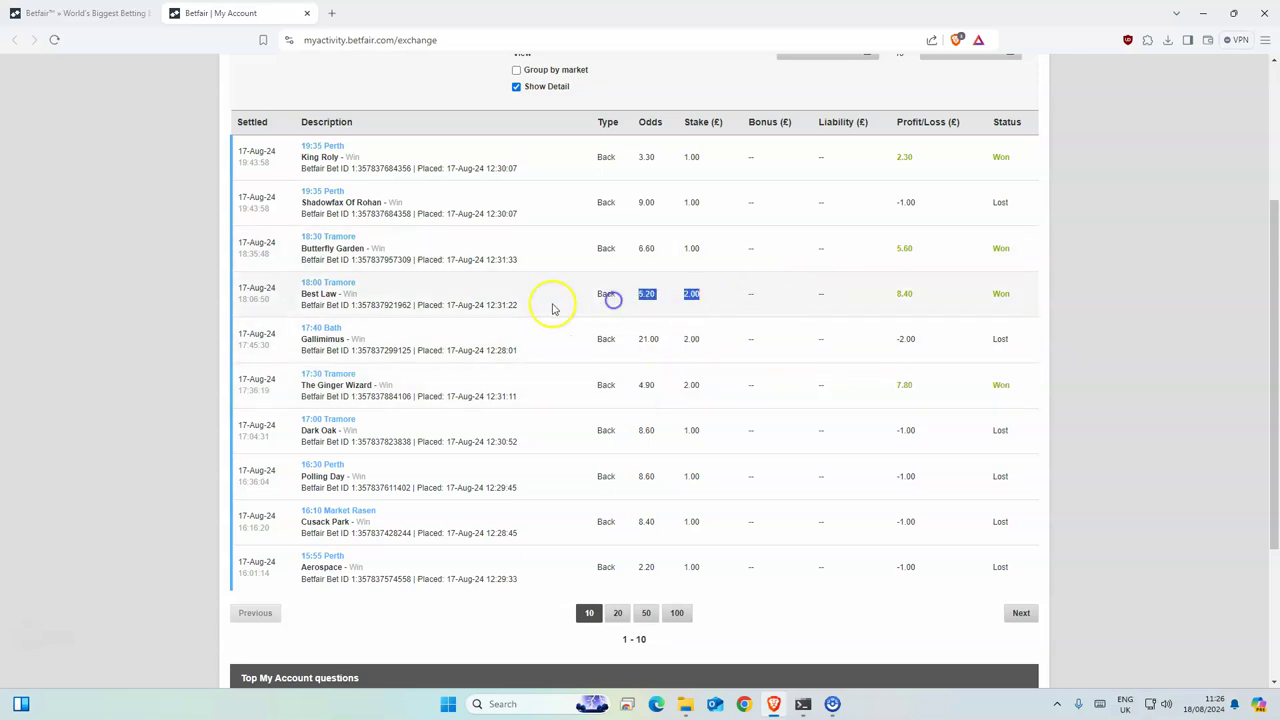
{"action": "scroll", "coordinate": [438, 298], "scroll_direction": "up", "scroll_amount": 1}
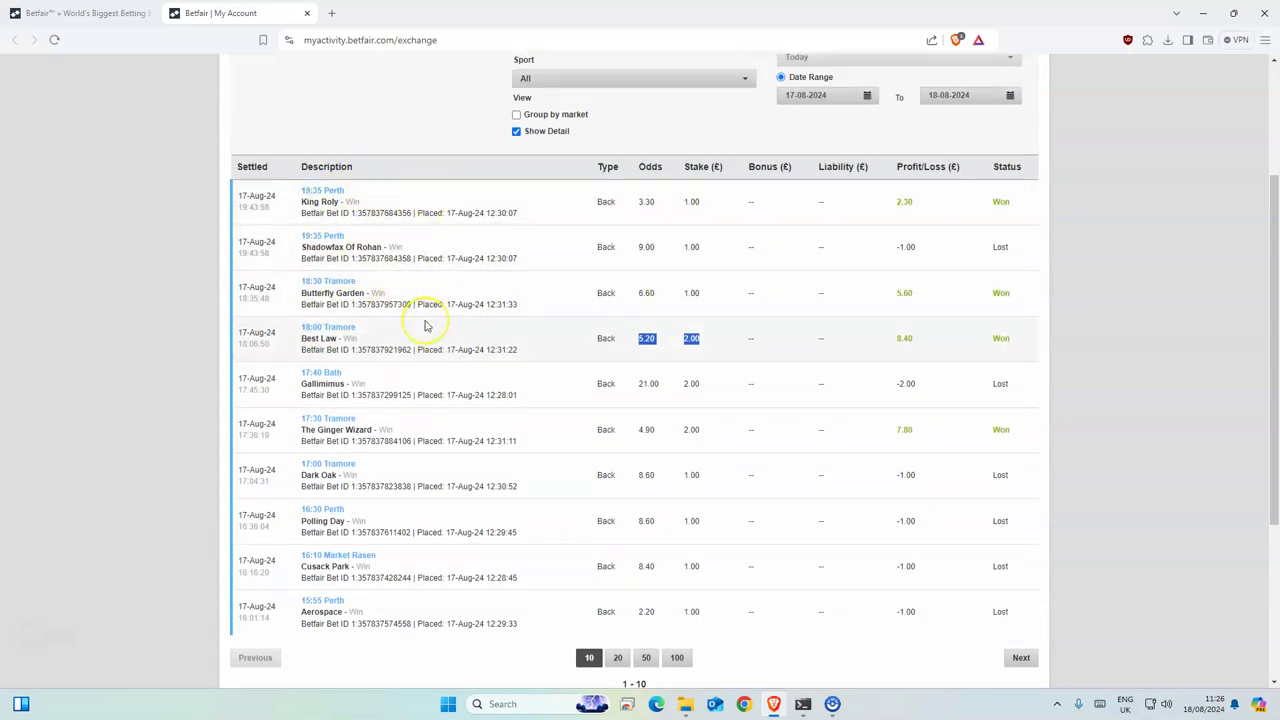
{"action": "scroll", "coordinate": [425, 325], "scroll_direction": "up", "scroll_amount": 5}
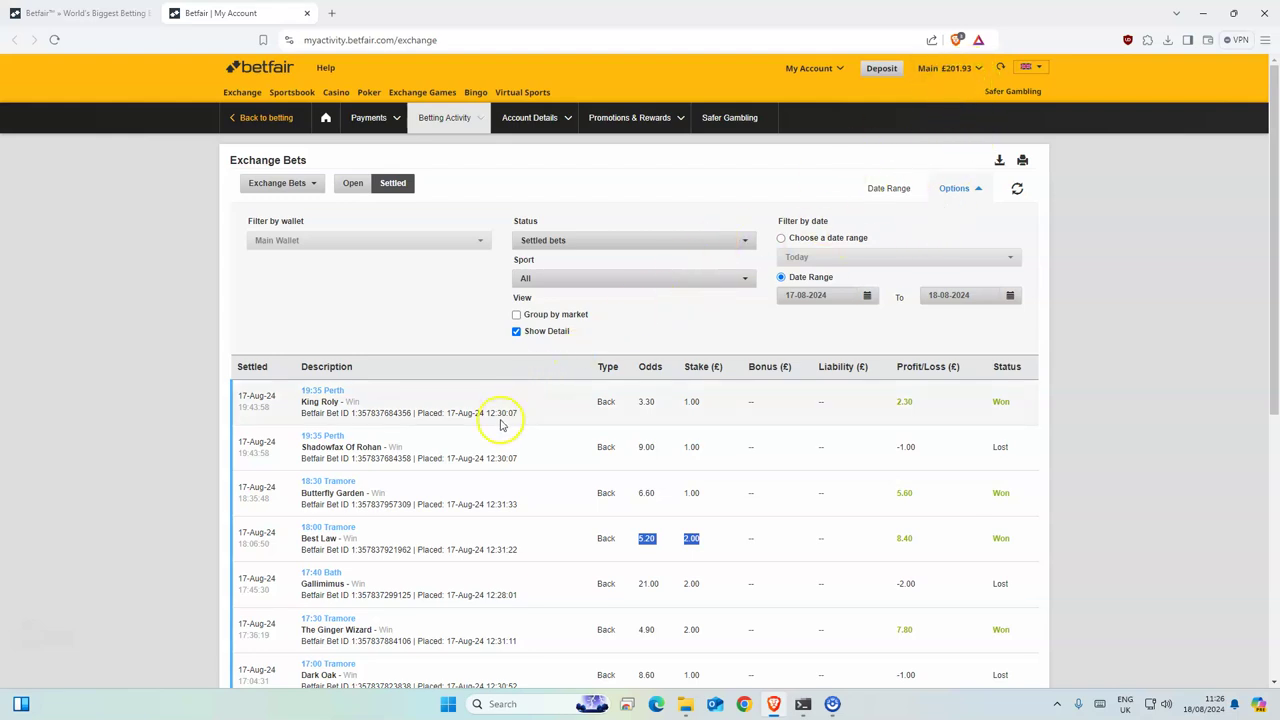
Step: Check the cash and bonus balances, then go to Football and the Chelsea v Man City market
{"action": "left_click", "coordinate": [948, 68]}
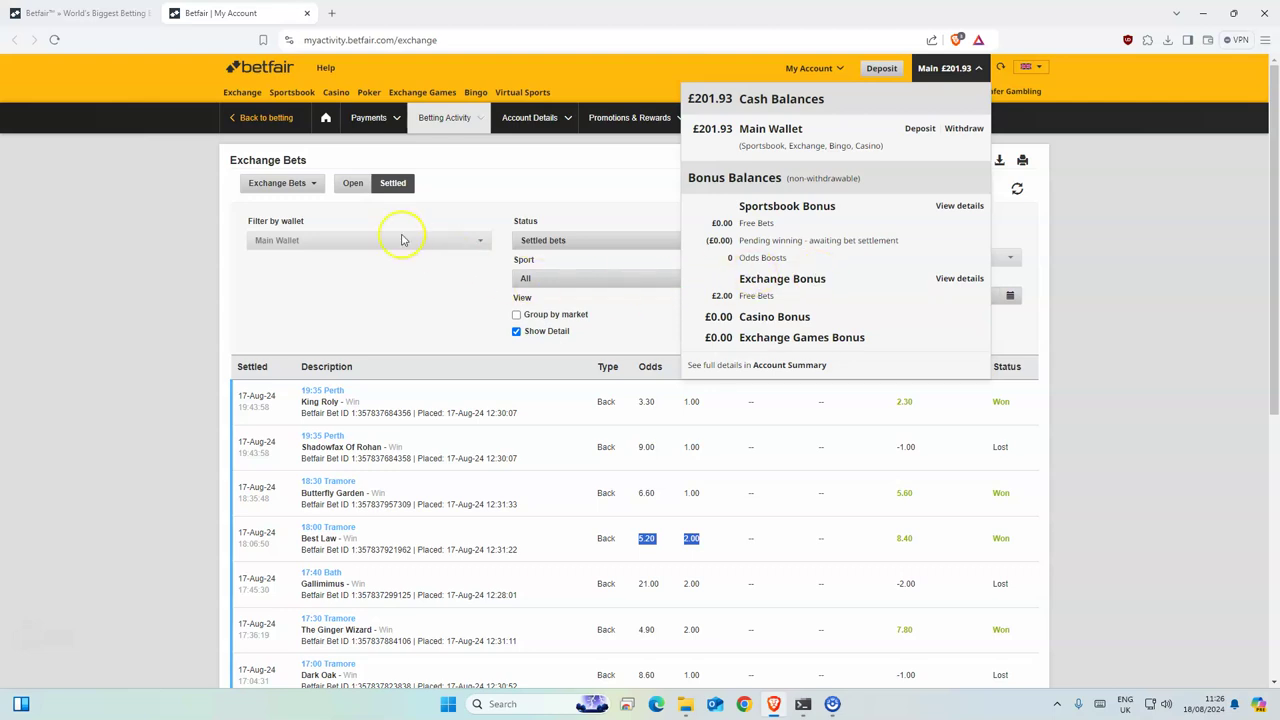
{"action": "left_click", "coordinate": [402, 272]}
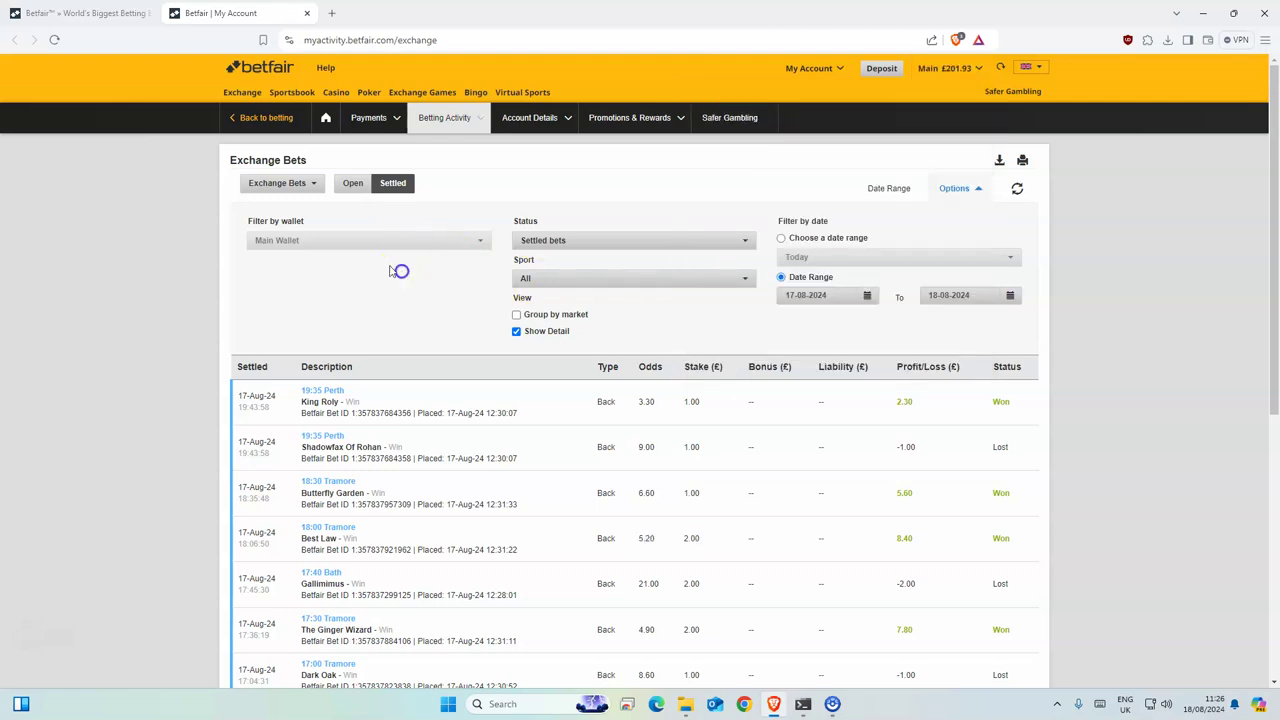
{"action": "left_click", "coordinate": [250, 92]}
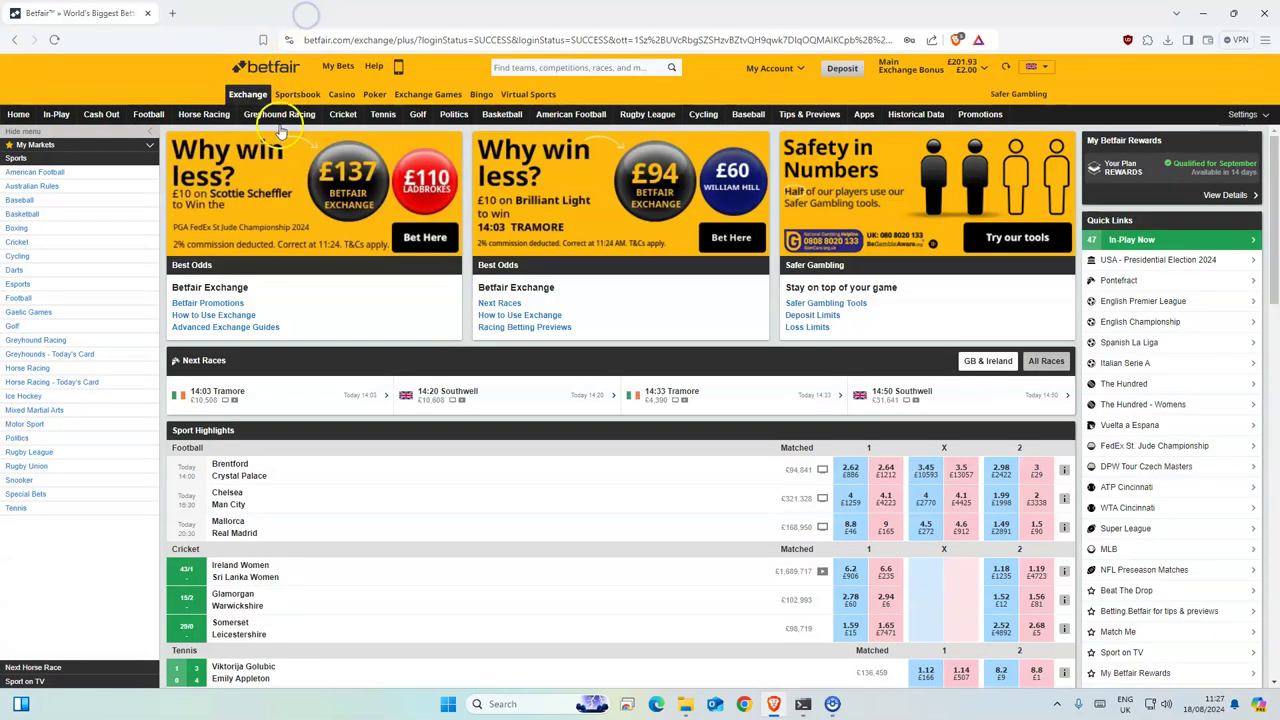
{"action": "left_click", "coordinate": [148, 118]}
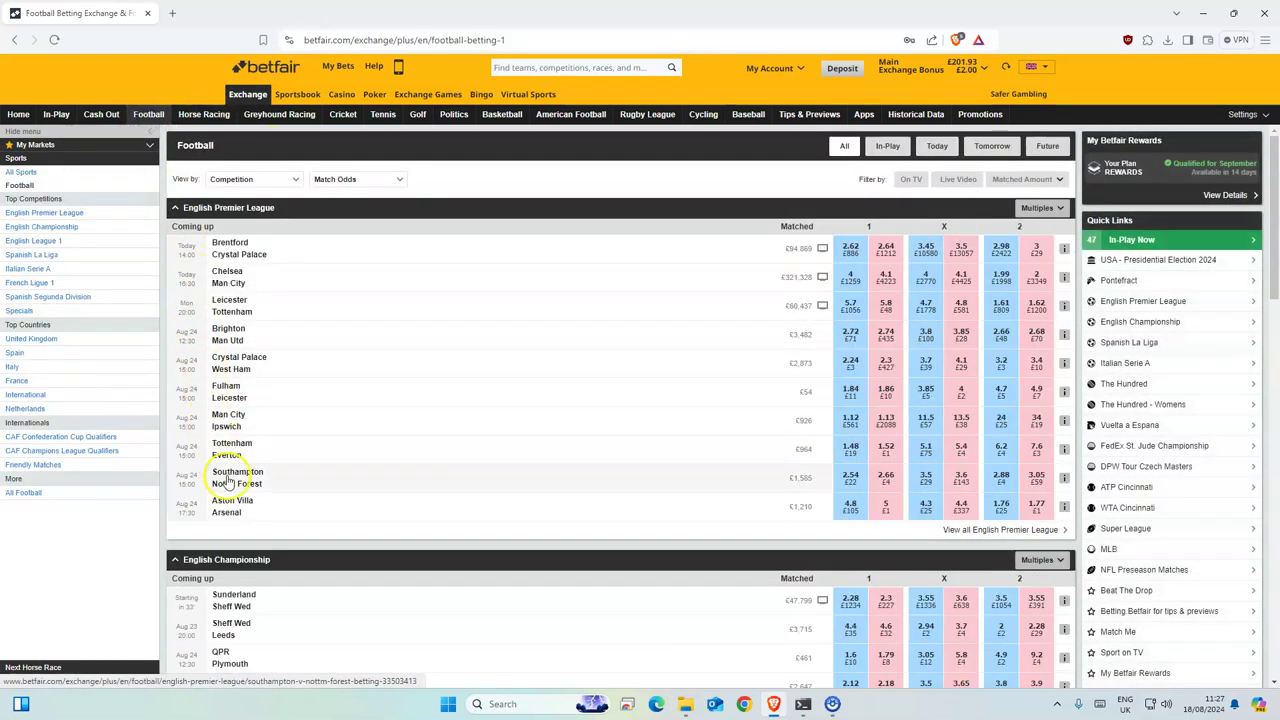
{"action": "left_click", "coordinate": [248, 277]}
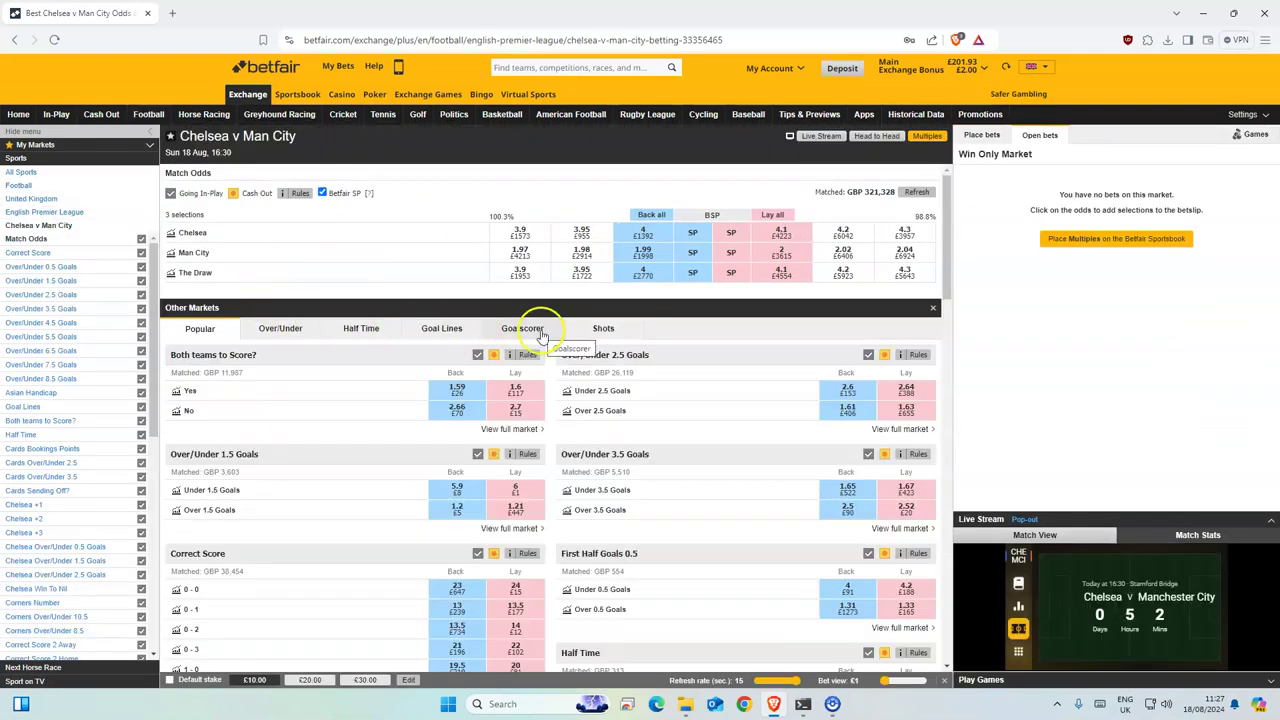
Step: Back Haaland in Player To Score at 2.14 using the £2 bonus, then go to Horse Racing
{"action": "left_click", "coordinate": [541, 333]}
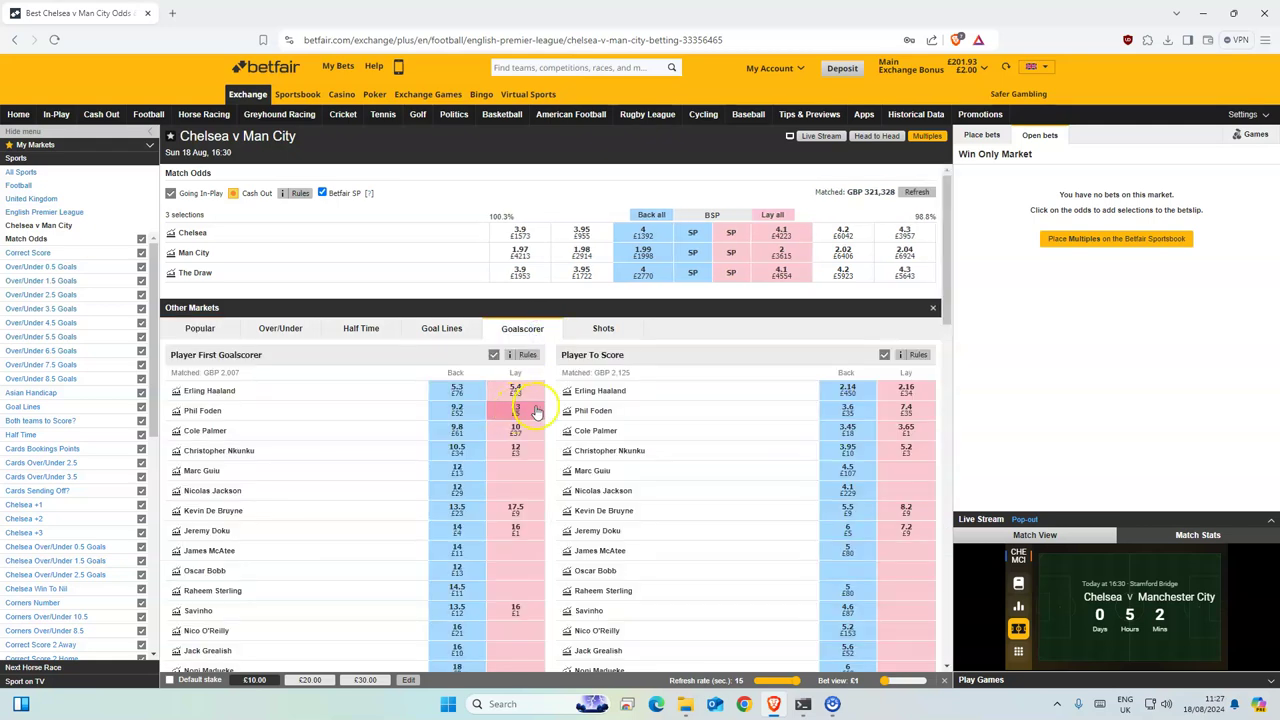
{"action": "left_click", "coordinate": [822, 390]}
{"action": "left_click", "coordinate": [801, 438]}
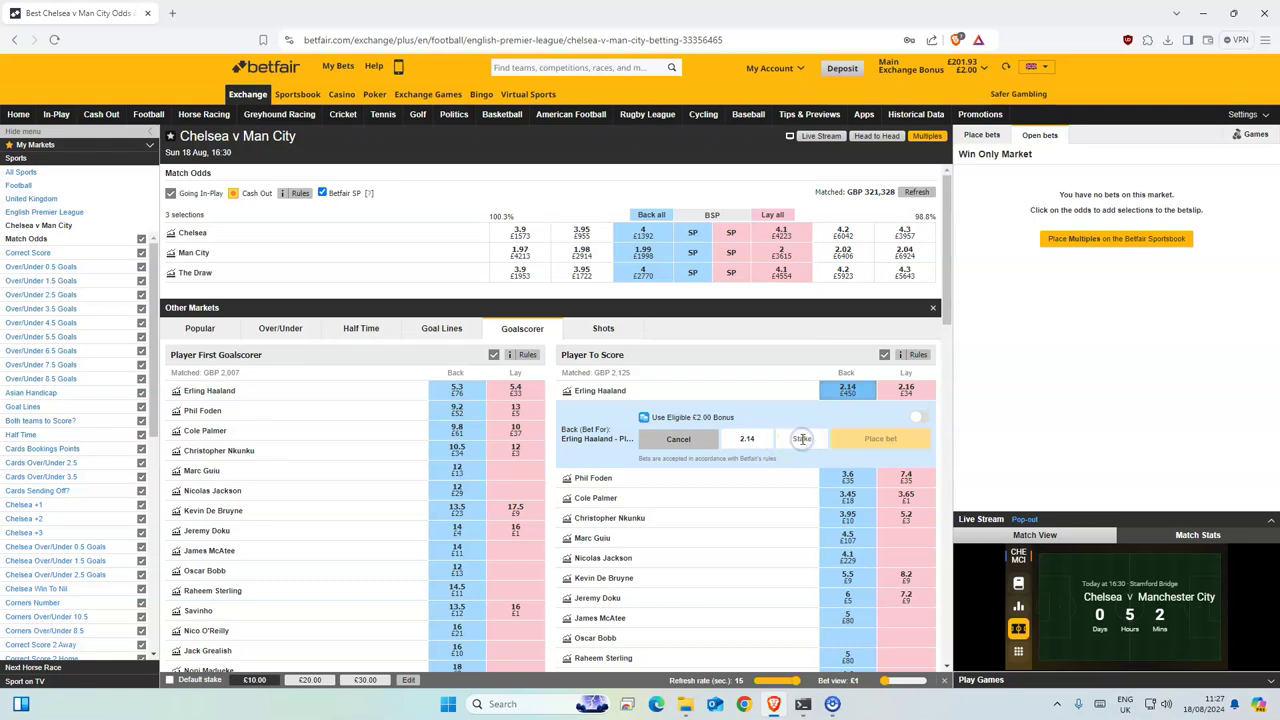
{"action": "type", "text": "2"}
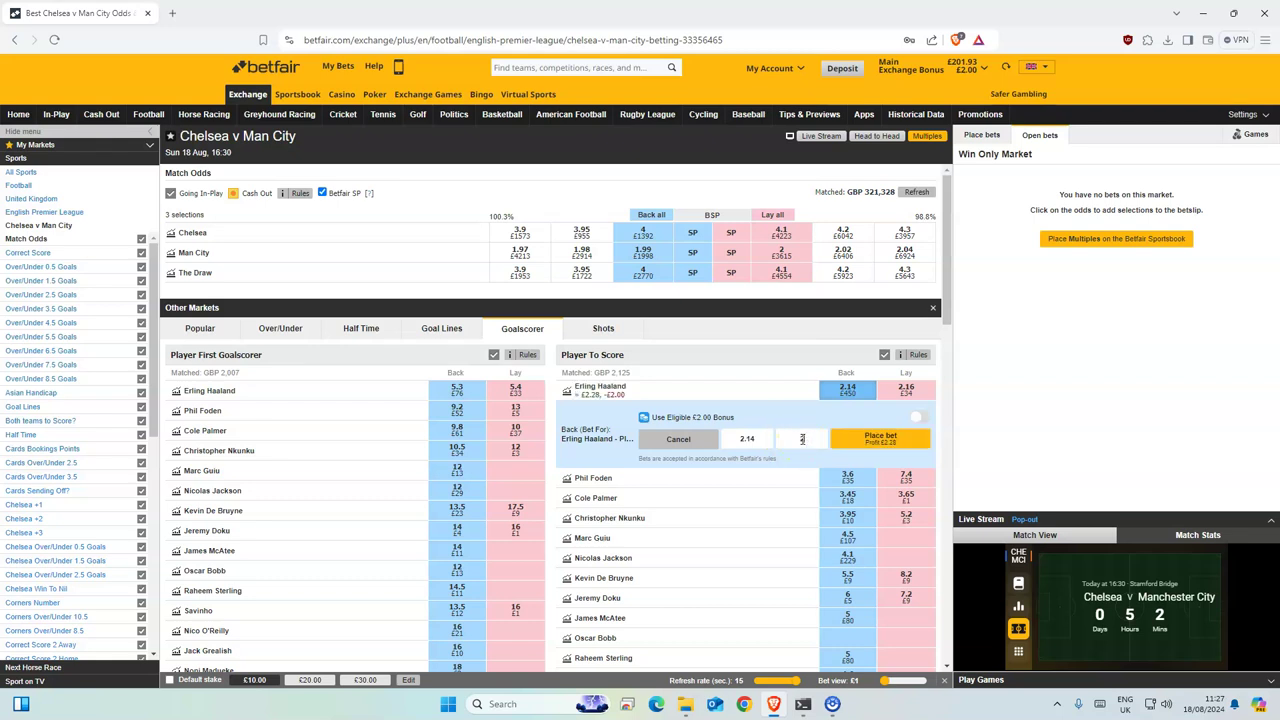
{"action": "left_click", "coordinate": [908, 436]}
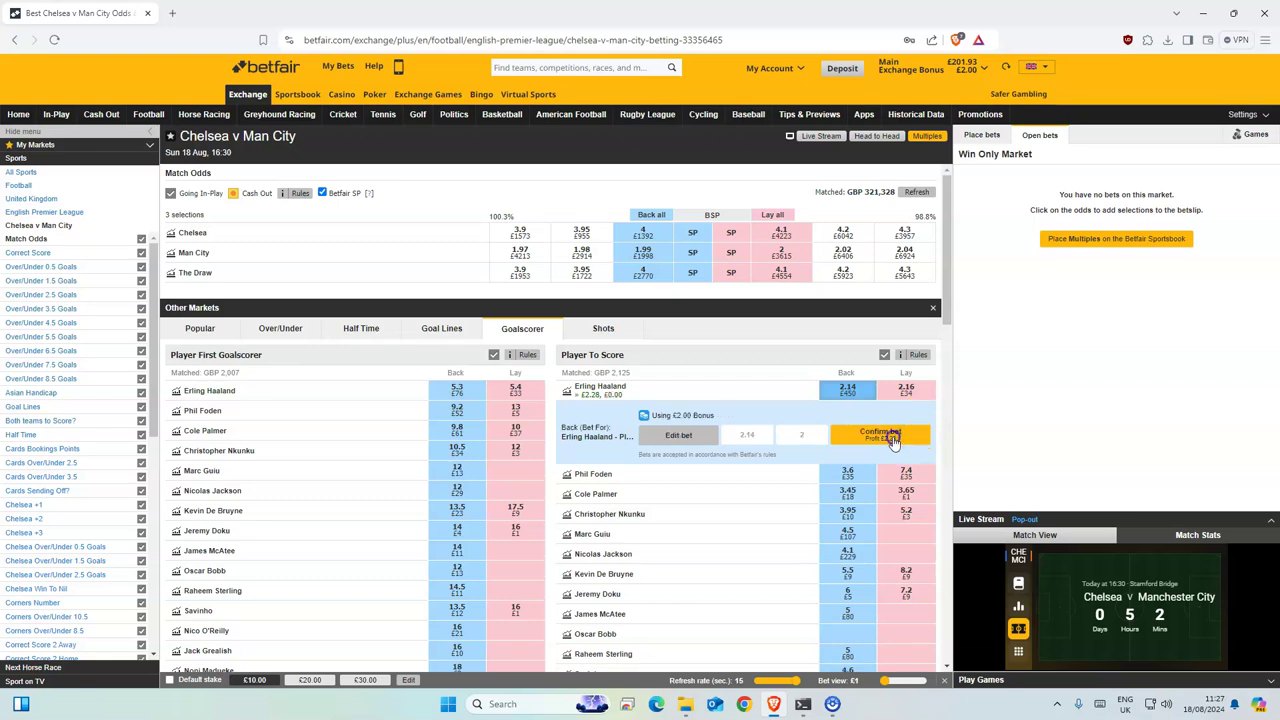
{"action": "left_click", "coordinate": [893, 440]}
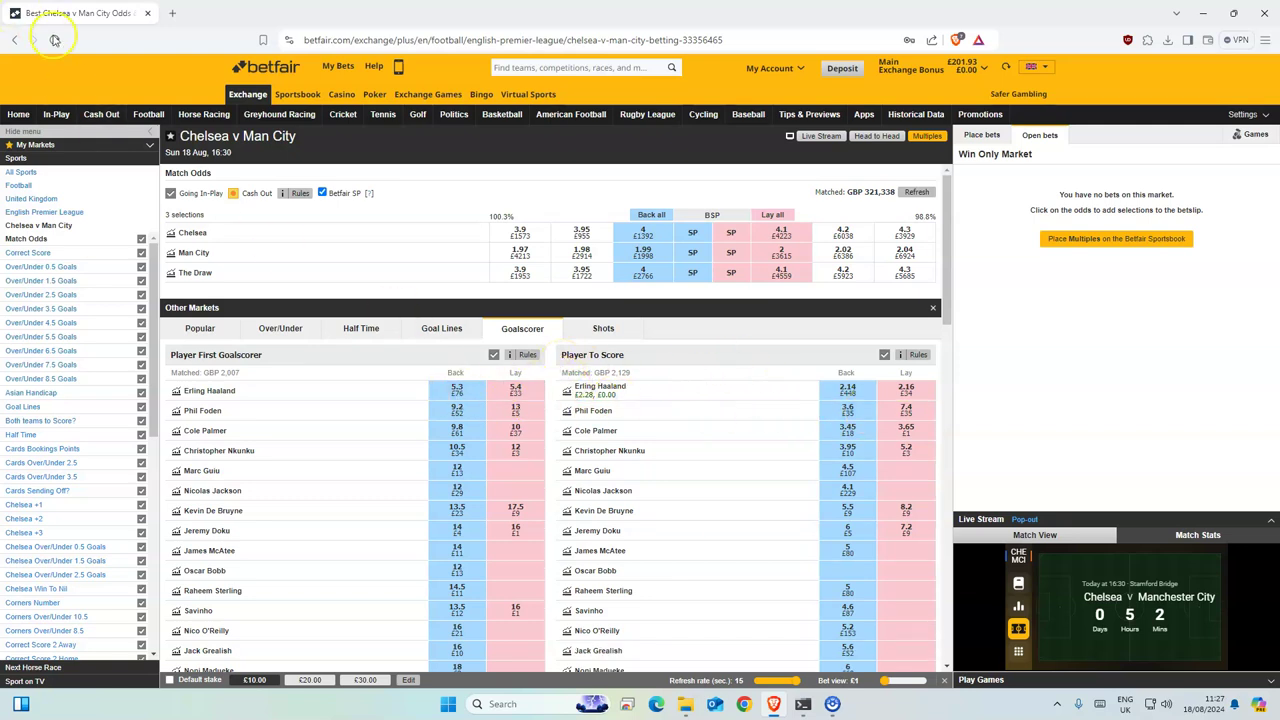
{"action": "left_click", "coordinate": [905, 67]}
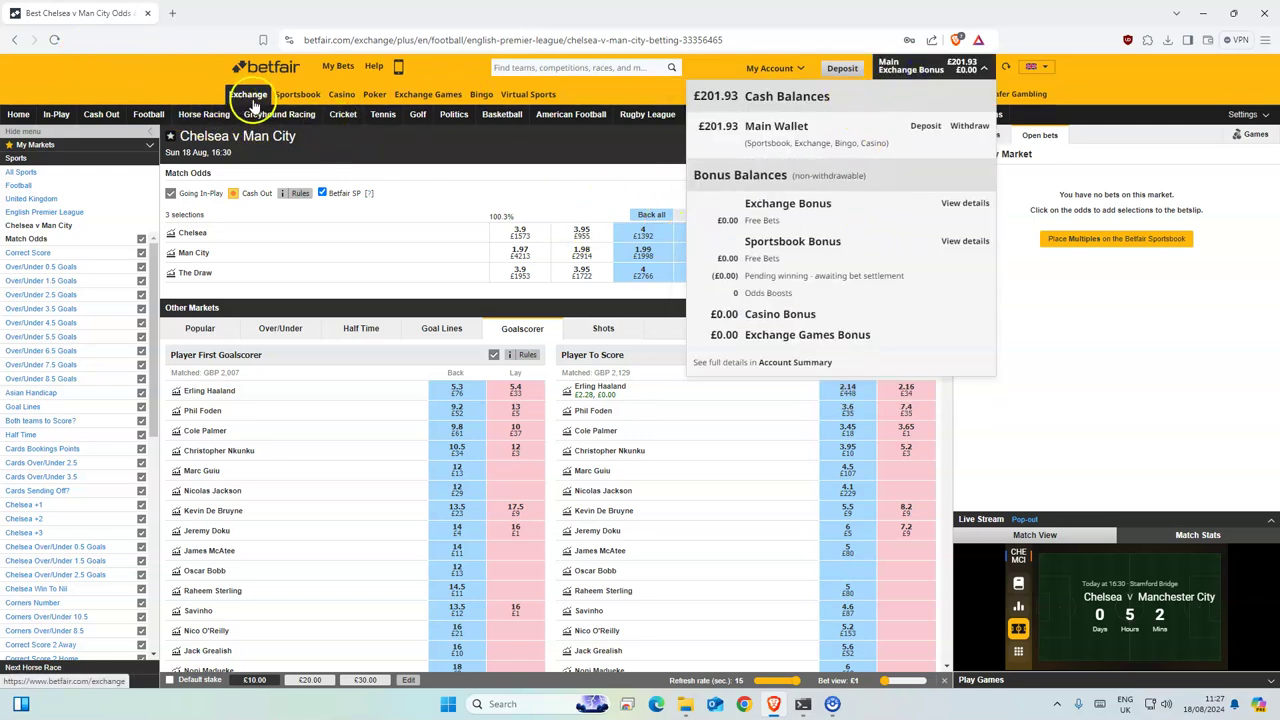
{"action": "left_click", "coordinate": [205, 114]}
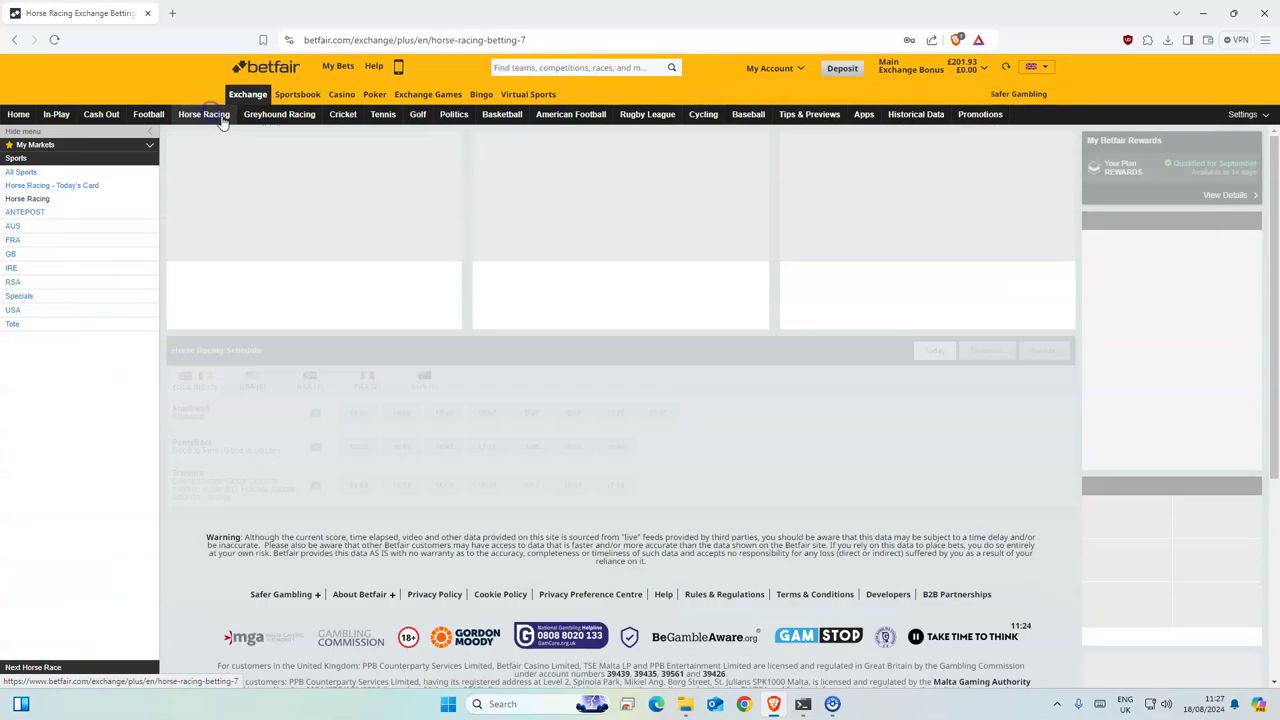
Step: Tile Betfair and the MergedDF sheet side by side and delete columns F to H
{"action": "left_click", "coordinate": [774, 704]}
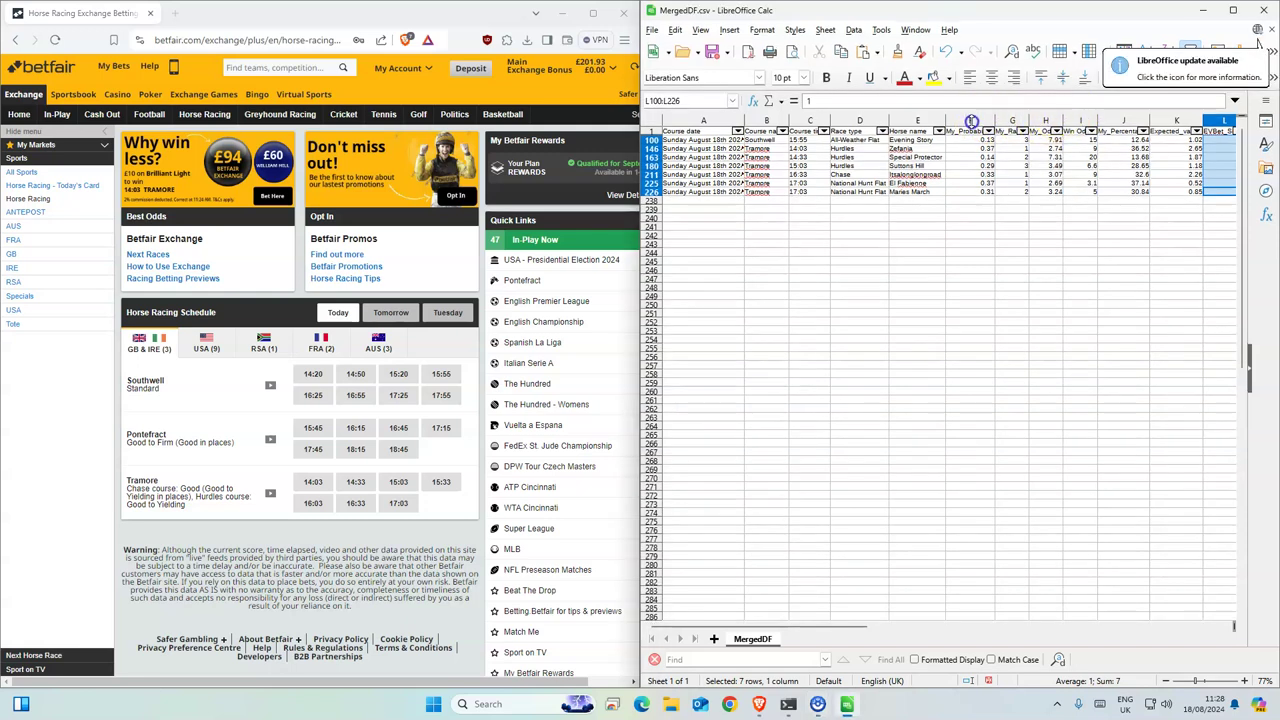
{"action": "left_click_drag", "start_coordinate": [970, 118], "coordinate": [1060, 119]}
{"action": "right_click", "coordinate": [1062, 120]}
{"action": "left_click", "coordinate": [1085, 218]}
Step: Delete columns G to N so Amounttobet becomes column G
{"action": "left_click_drag", "start_coordinate": [1006, 120], "coordinate": [1026, 137]}
{"action": "right_click", "coordinate": [1020, 130]}
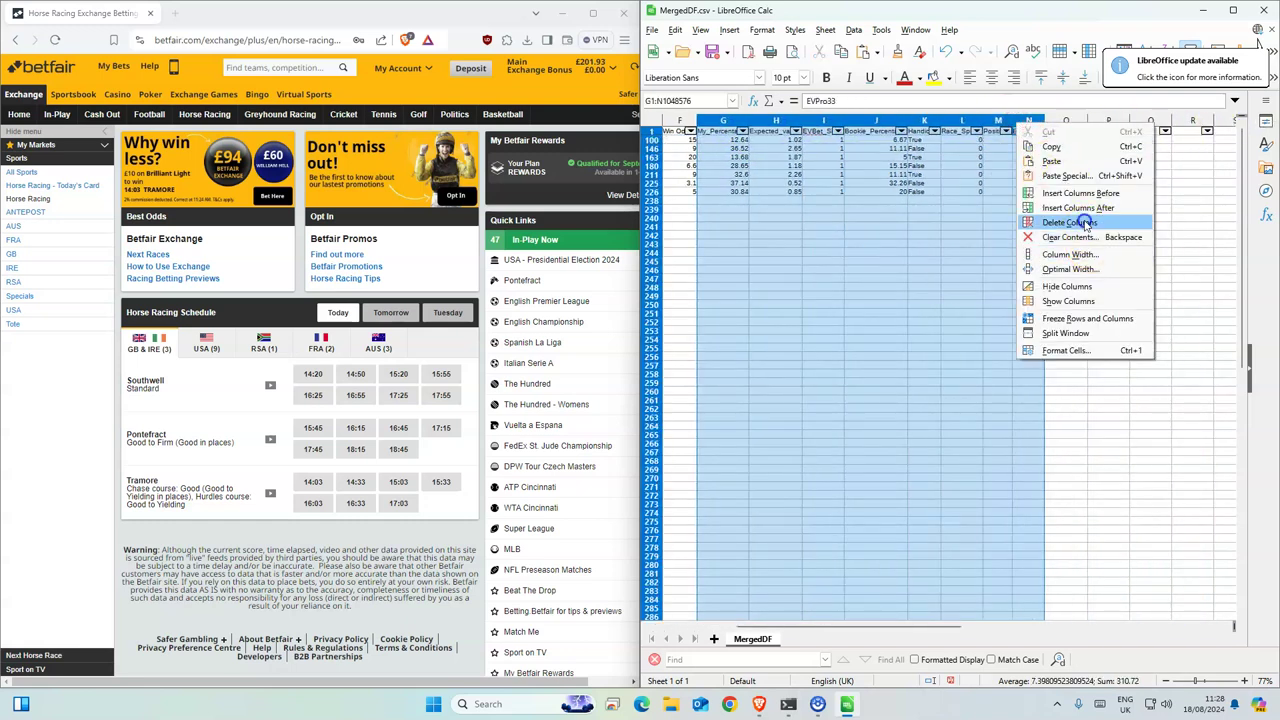
{"action": "left_click", "coordinate": [1085, 222]}
{"action": "left_click_drag", "start_coordinate": [790, 627], "coordinate": [708, 627]}
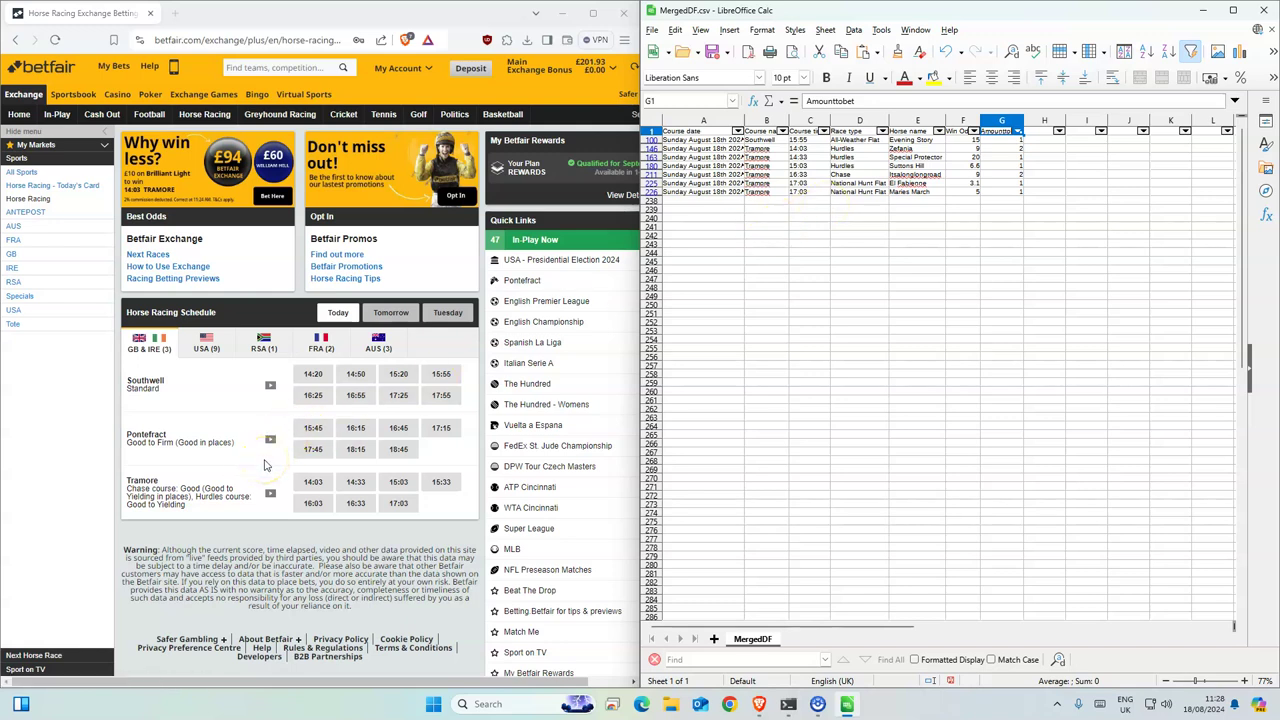
Step: Place a £1 back bet on Evening Story at 15 in the 15:55 Southwell race, then widen the browser
{"action": "left_click", "coordinate": [440, 382]}
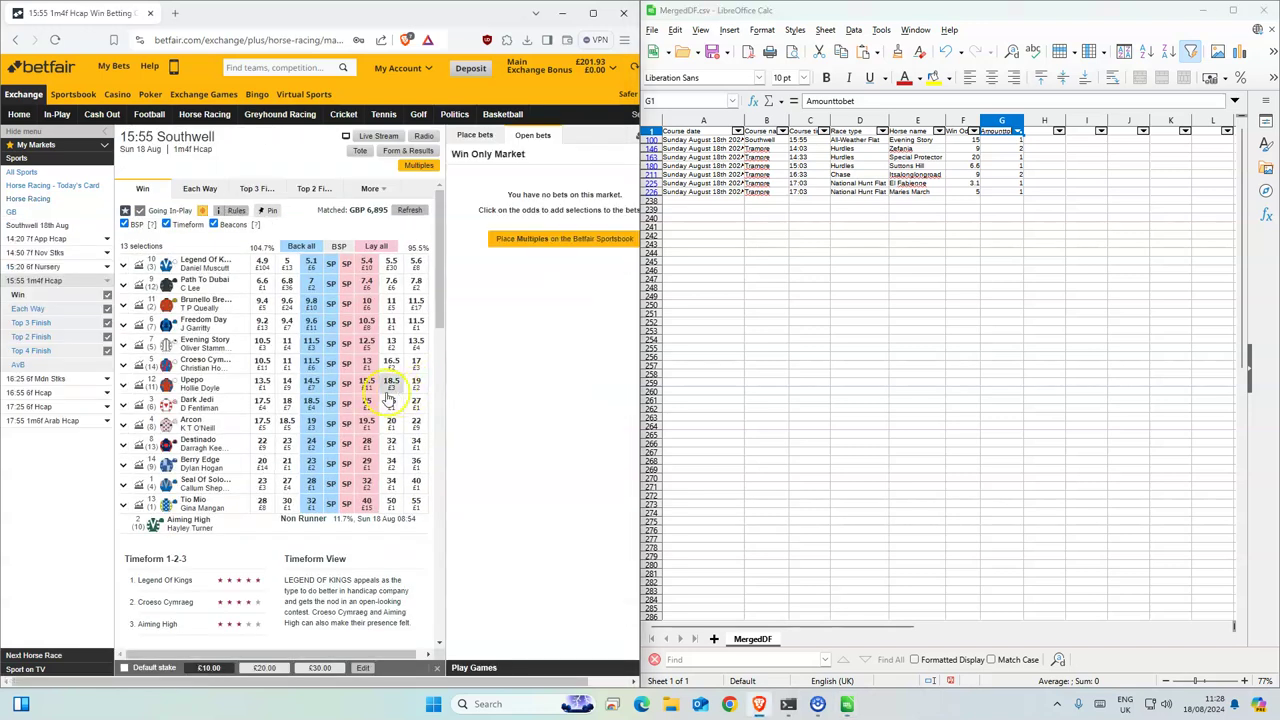
{"action": "left_click", "coordinate": [311, 344]}
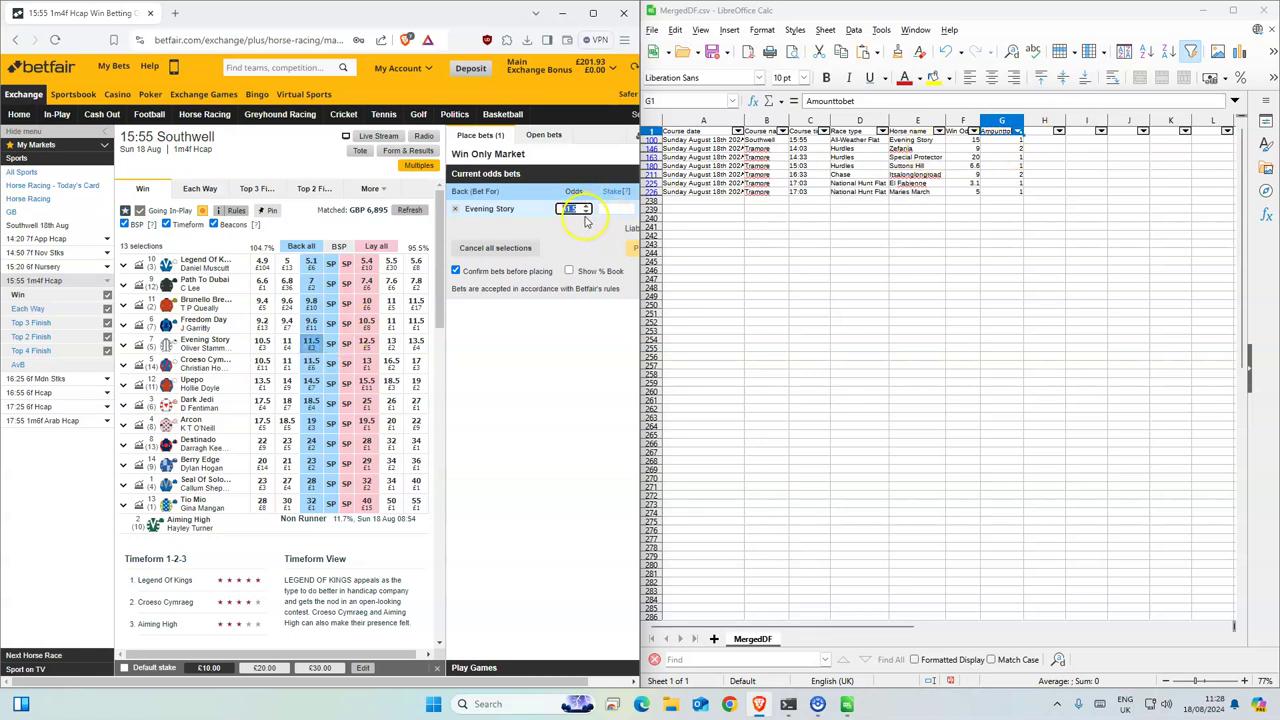
{"action": "left_click", "coordinate": [615, 211]}
{"action": "type", "text": "1"}
{"action": "left_click", "coordinate": [630, 250]}
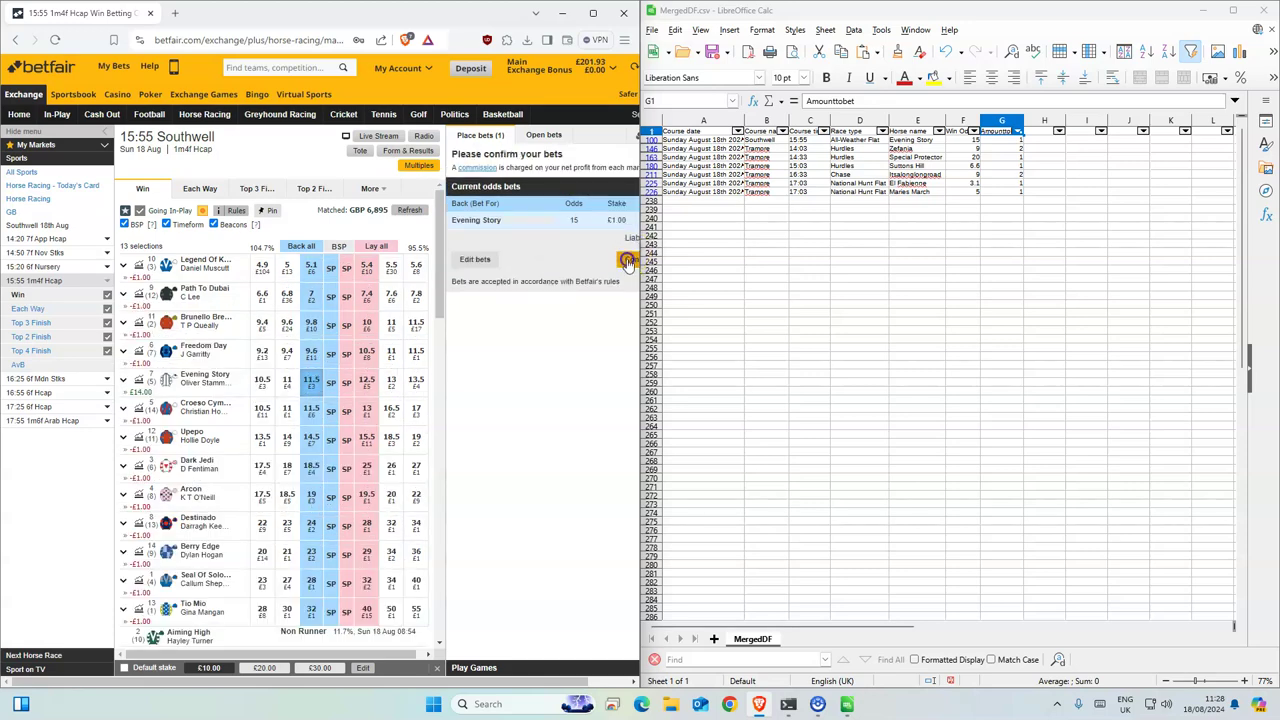
{"action": "left_click", "coordinate": [627, 260]}
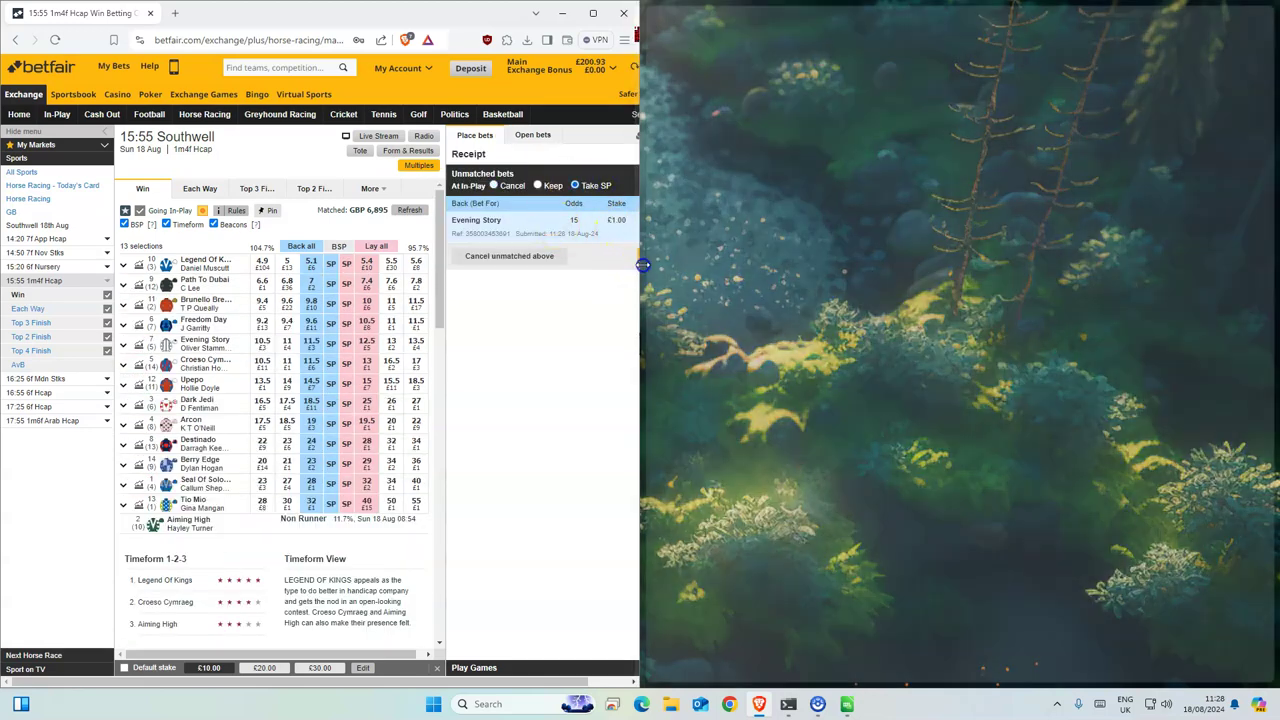
{"action": "left_click_drag", "start_coordinate": [643, 265], "coordinate": [652, 265]}
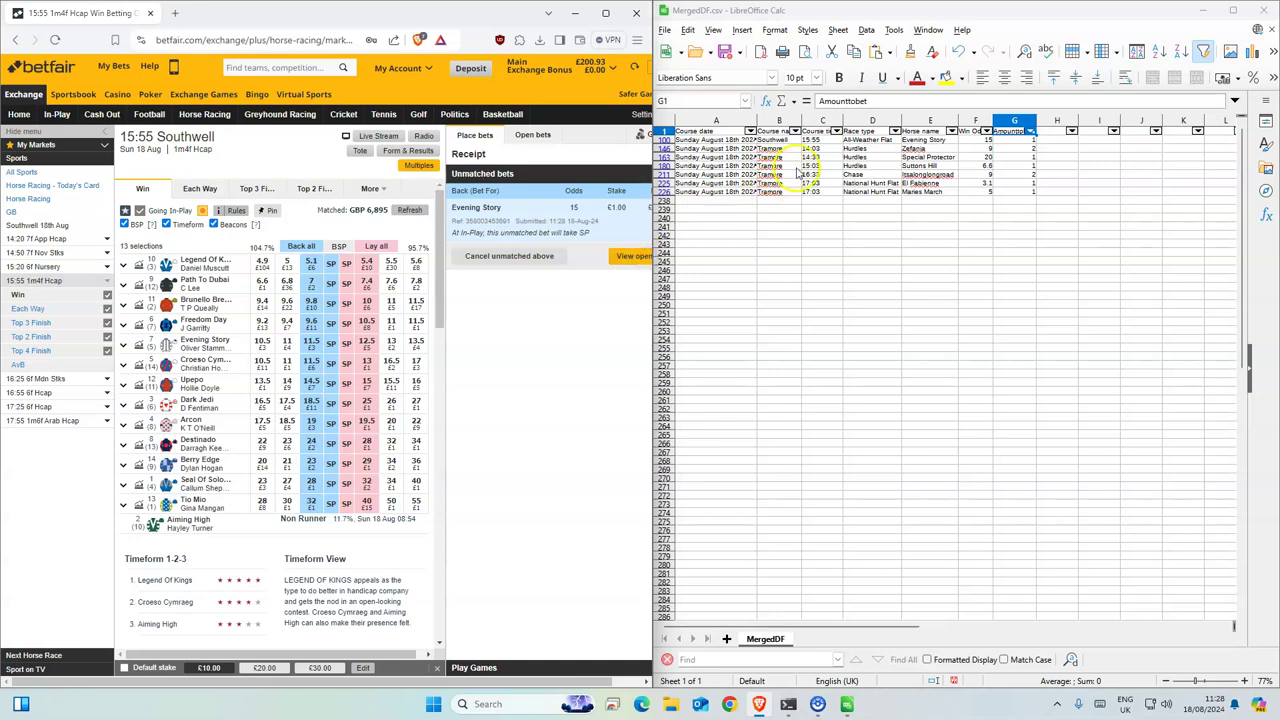
{"action": "left_click", "coordinate": [815, 148]}
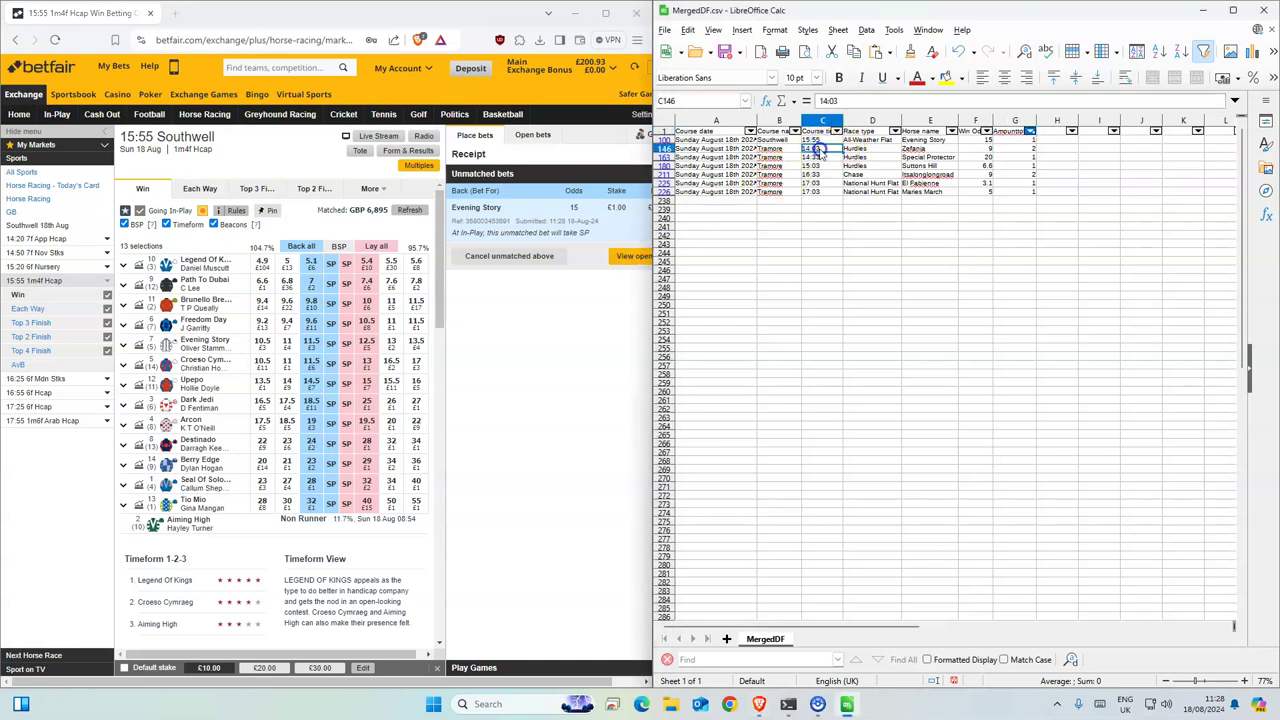
Step: Back Zefania for £2 at odds 9 in the 14:03 Tramore race, taking SP if unmatched
{"action": "left_click", "coordinate": [204, 114]}
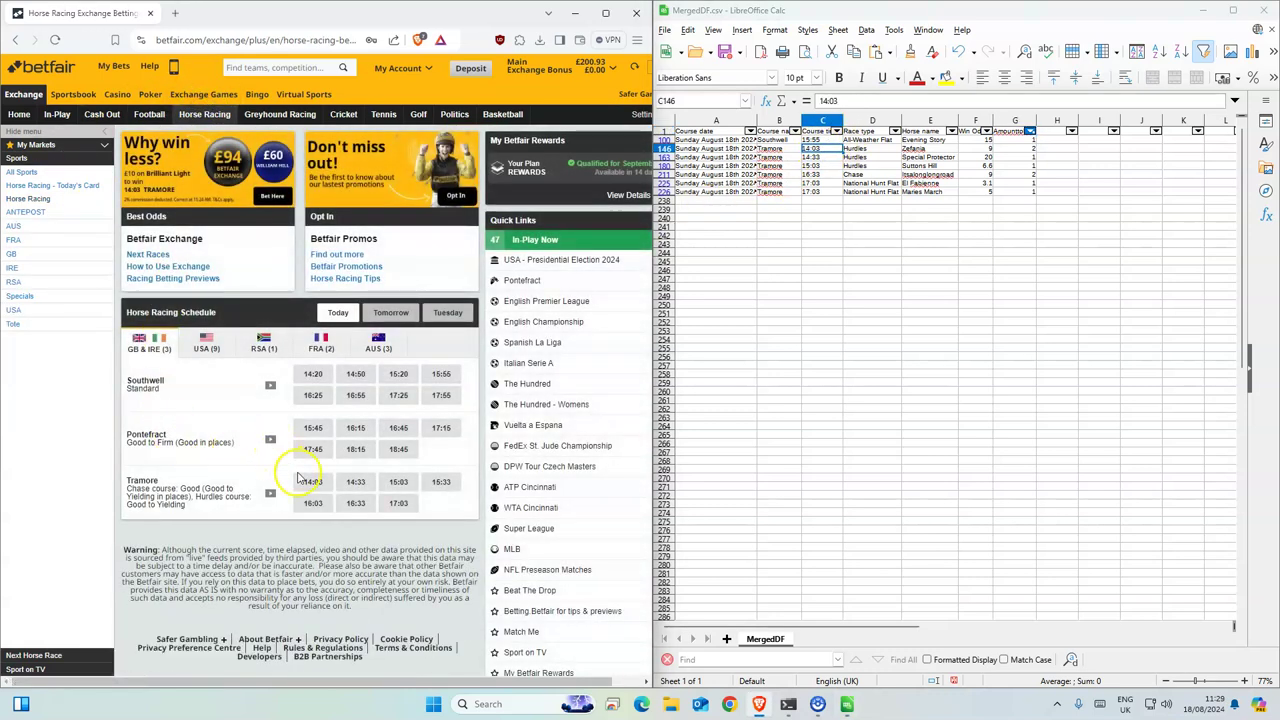
{"action": "left_click", "coordinate": [307, 481]}
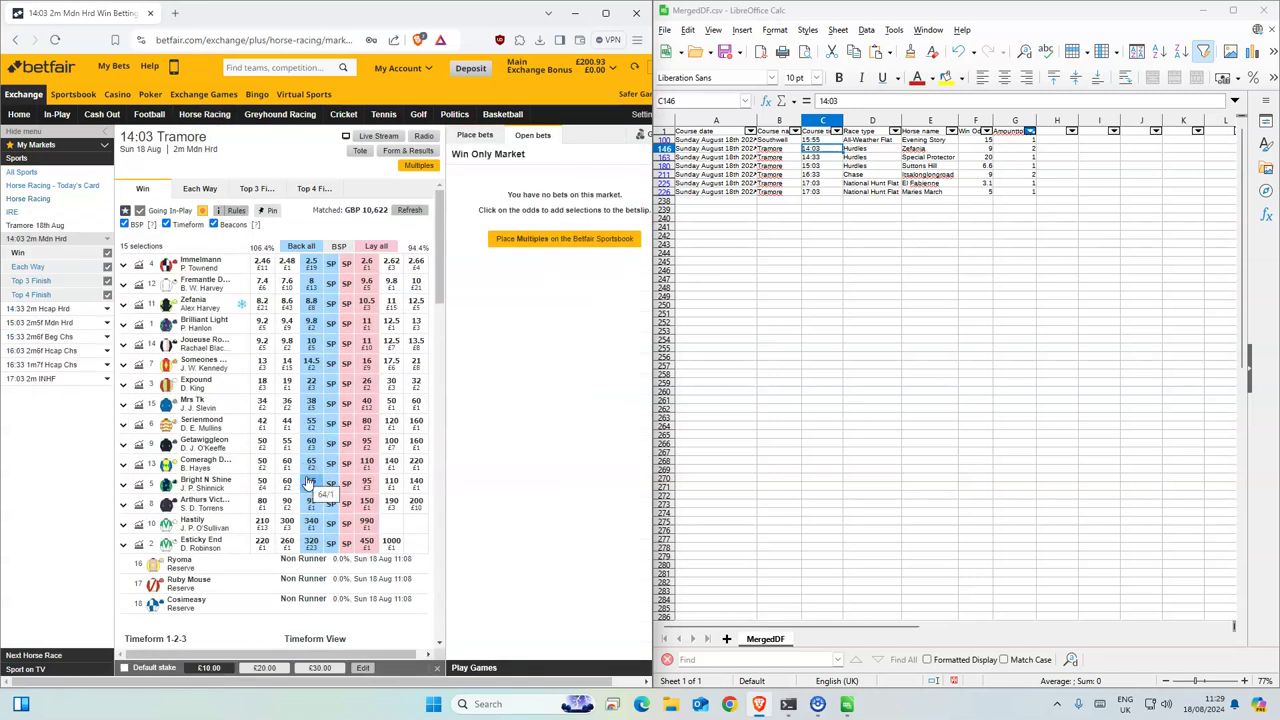
{"action": "left_click", "coordinate": [350, 380]}
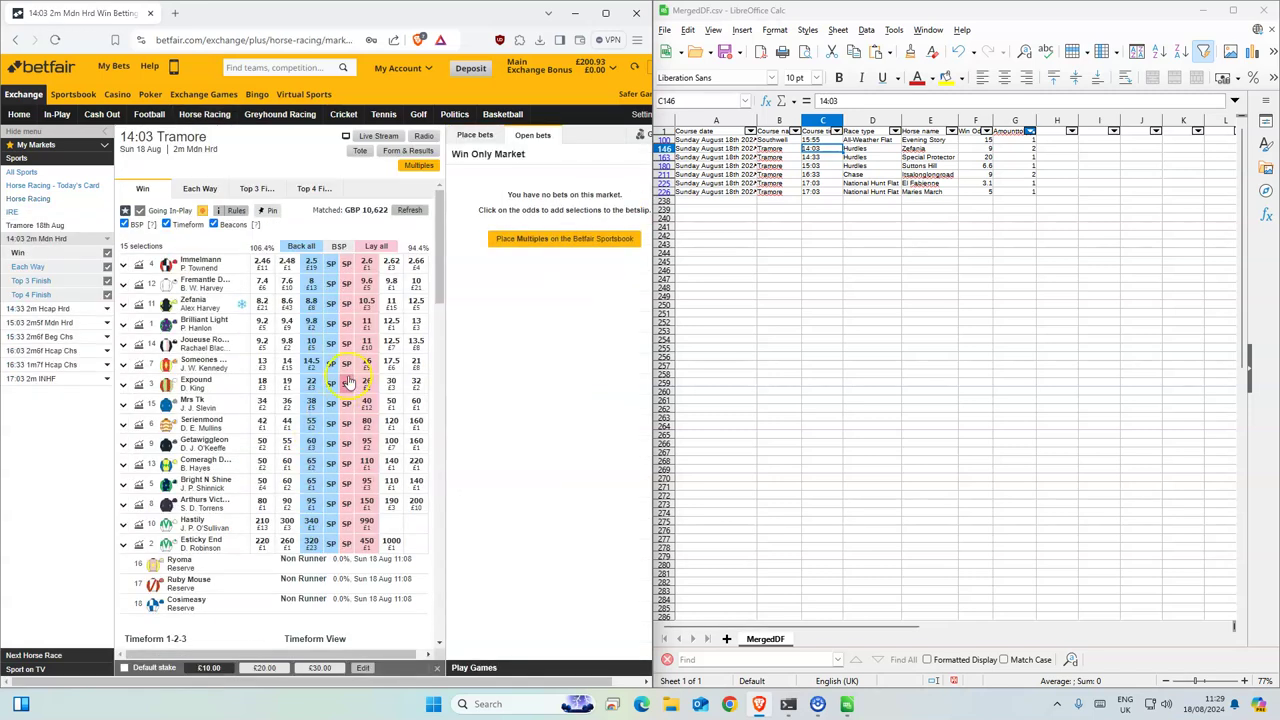
{"action": "left_click", "coordinate": [311, 303]}
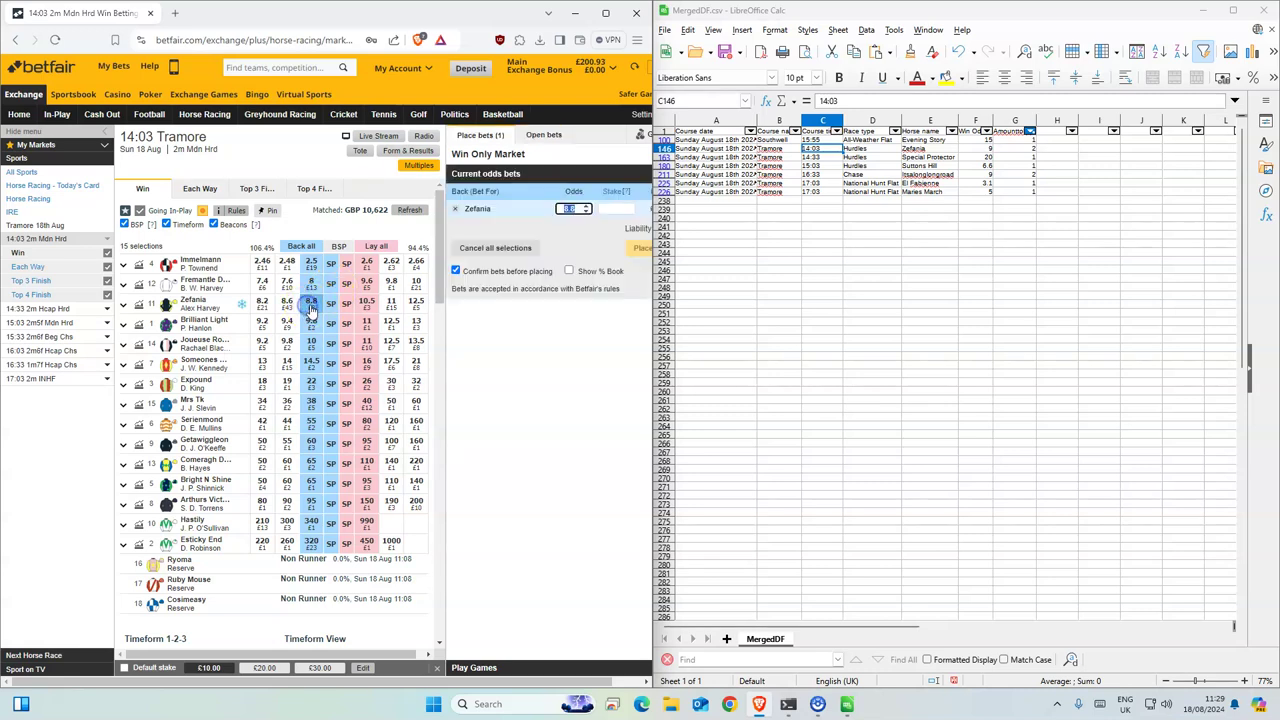
{"action": "type", "text": "9"}
{"action": "type", "text": "2"}
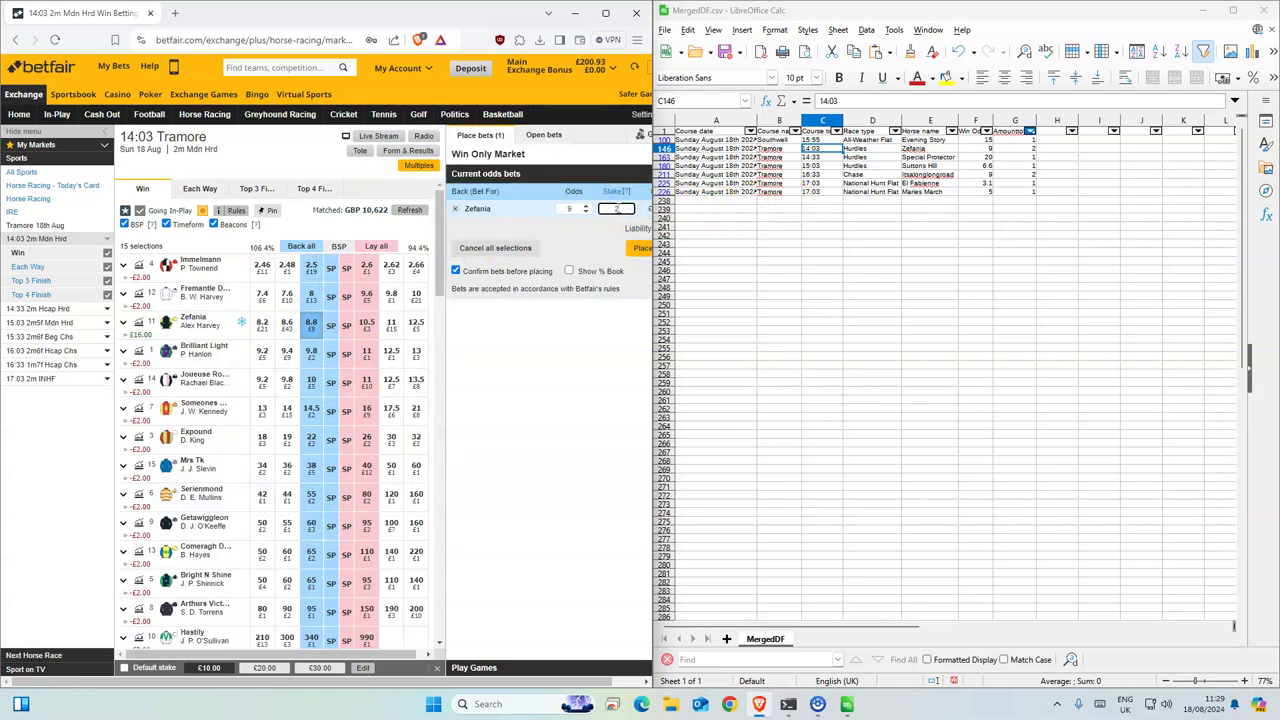
{"action": "left_click", "coordinate": [638, 248]}
{"action": "left_click", "coordinate": [638, 262]}
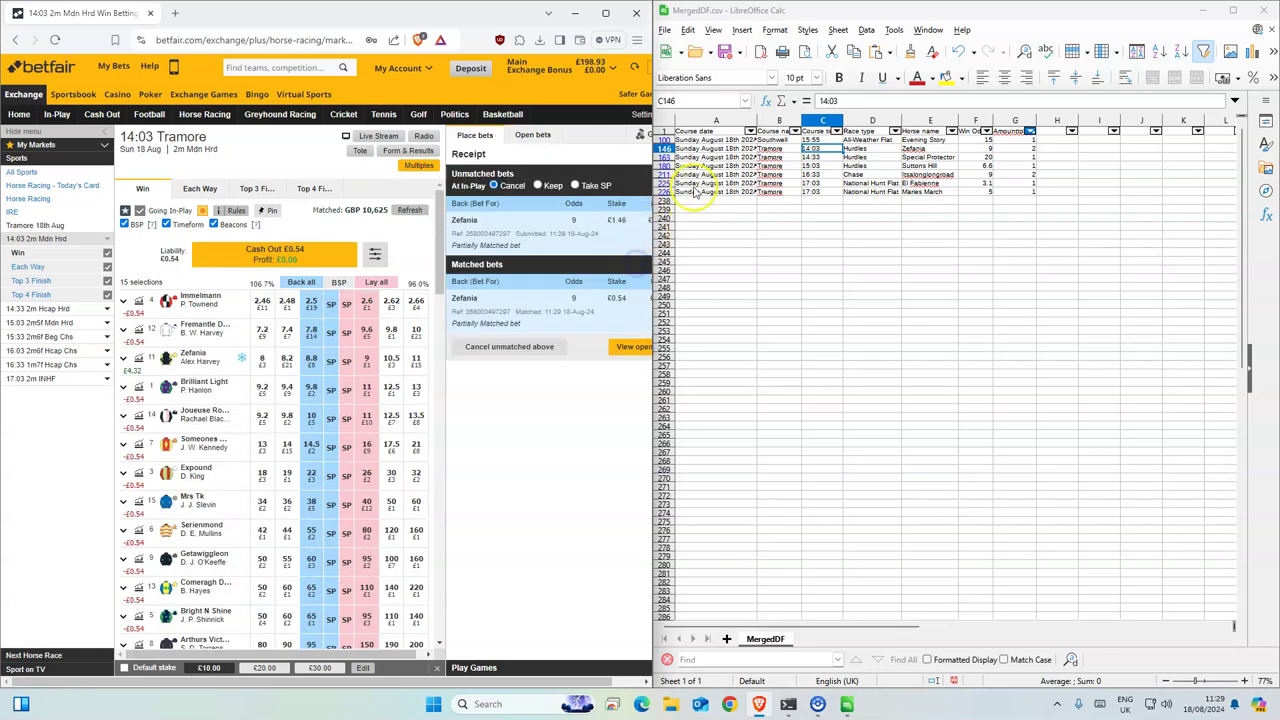
{"action": "left_click", "coordinate": [598, 184]}
{"action": "left_click", "coordinate": [648, 350]}
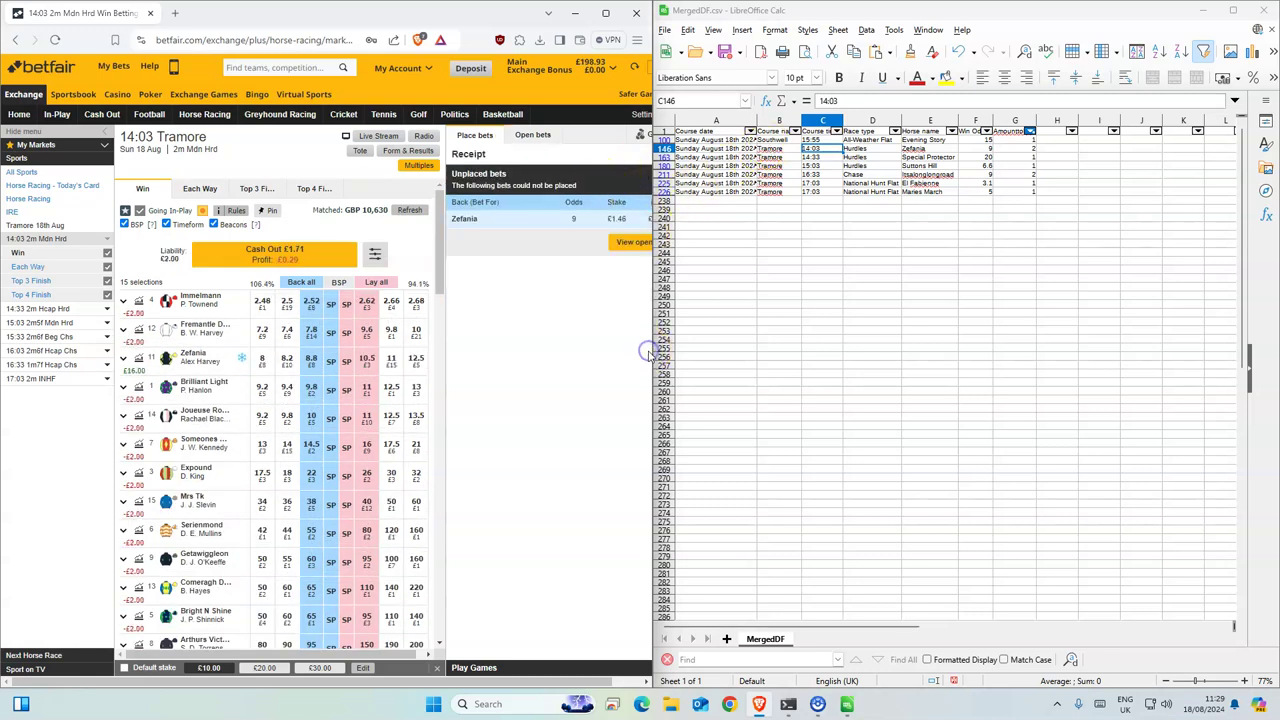
{"action": "left_click", "coordinate": [822, 157]}
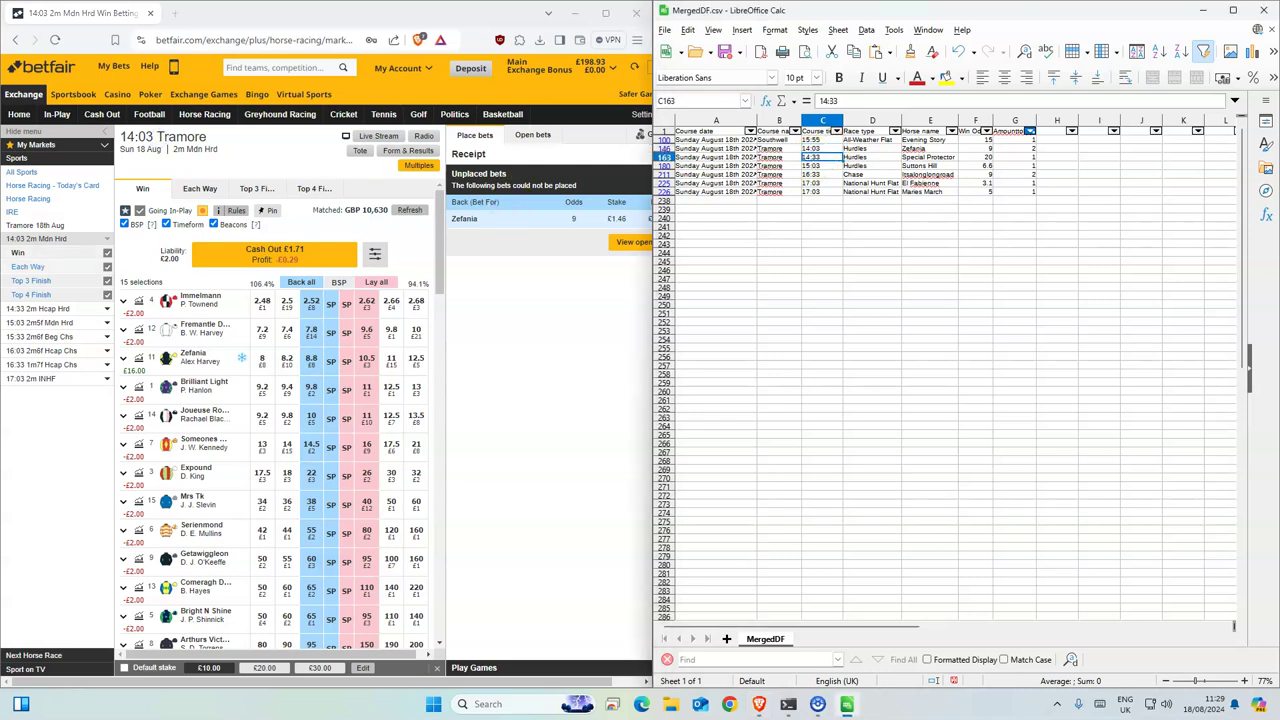
Step: Place a £1 back bet on Special Protector at 26 in the 14:33 2m Hcap Hrd
{"action": "left_click", "coordinate": [50, 310]}
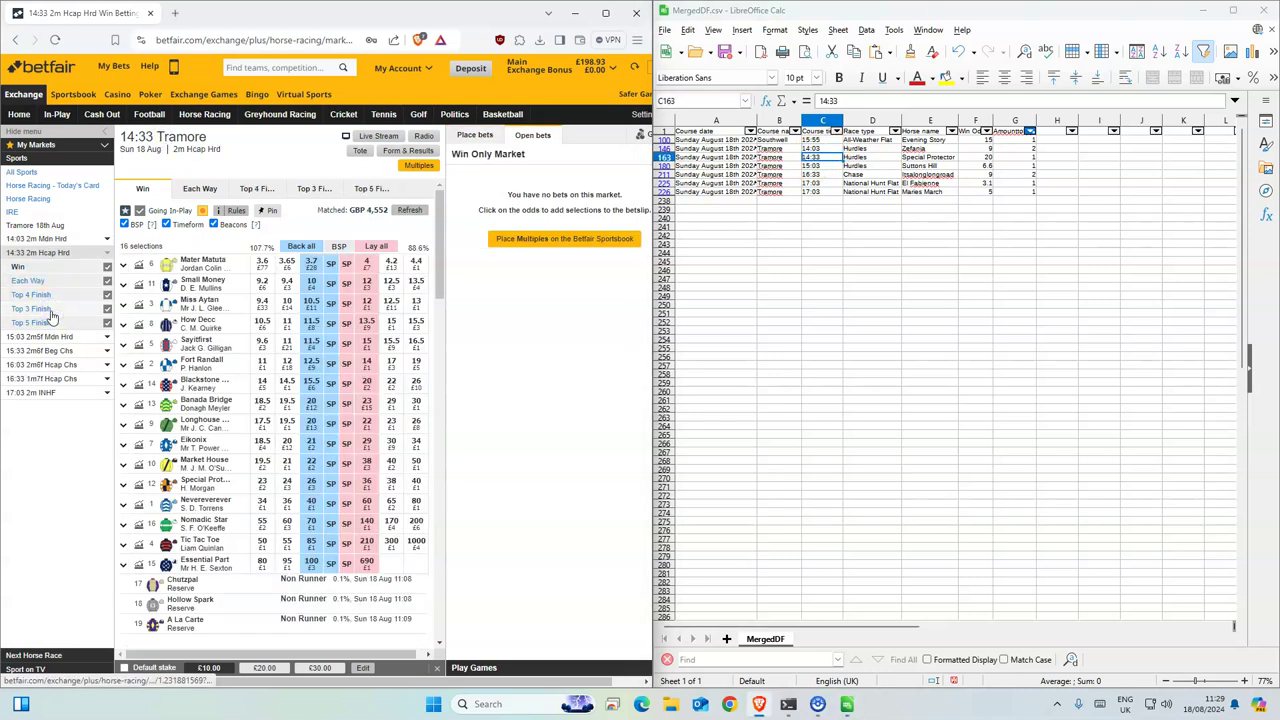
{"action": "left_click", "coordinate": [200, 568]}
{"action": "left_click", "coordinate": [311, 482]}
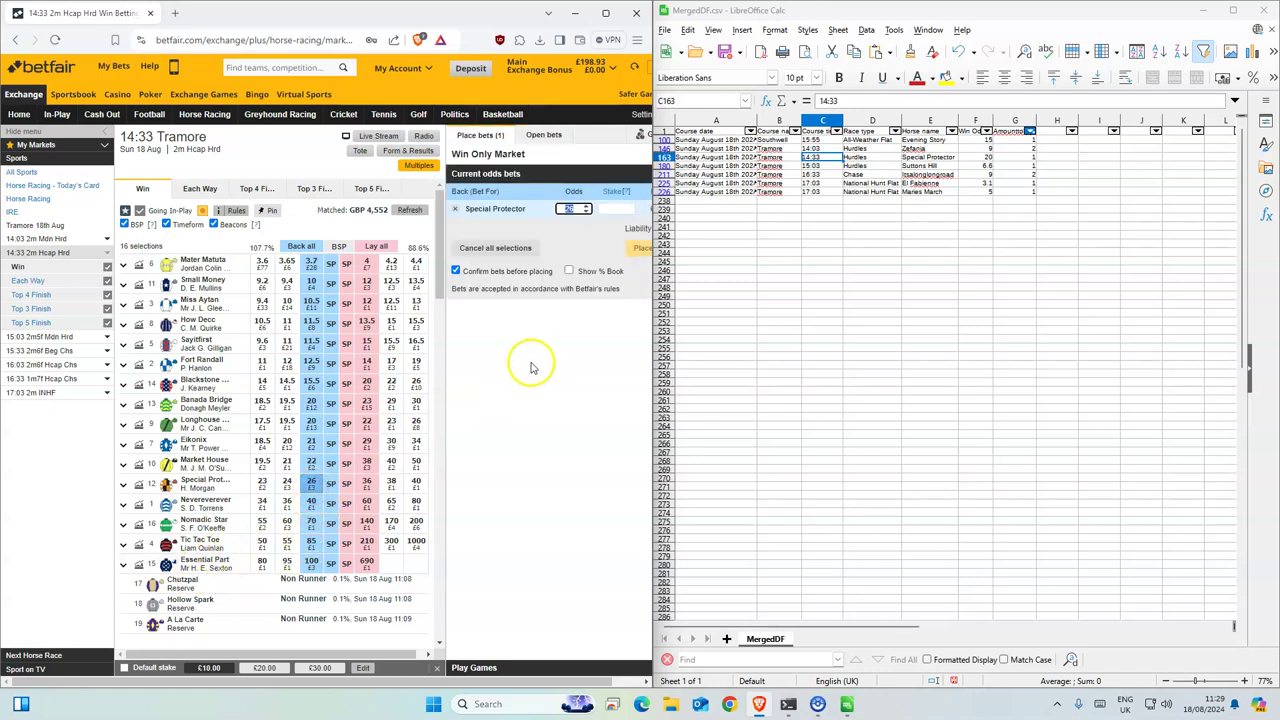
{"action": "type", "text": "1"}
{"action": "left_click", "coordinate": [638, 248]}
{"action": "left_click", "coordinate": [638, 252]}
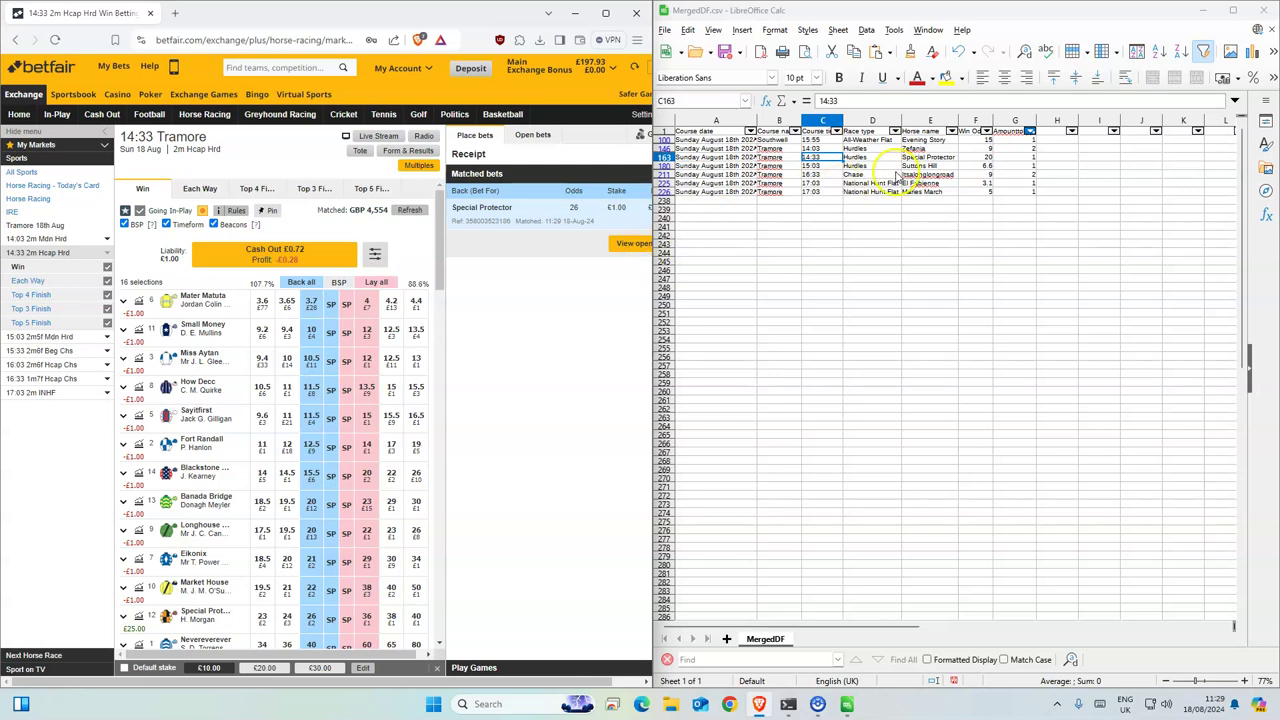
Step: Back Suttons Hill for £1 at 6.6 in the 15:03 2m5f Mdn Hrd, set to Take SP
{"action": "left_click", "coordinate": [822, 165]}
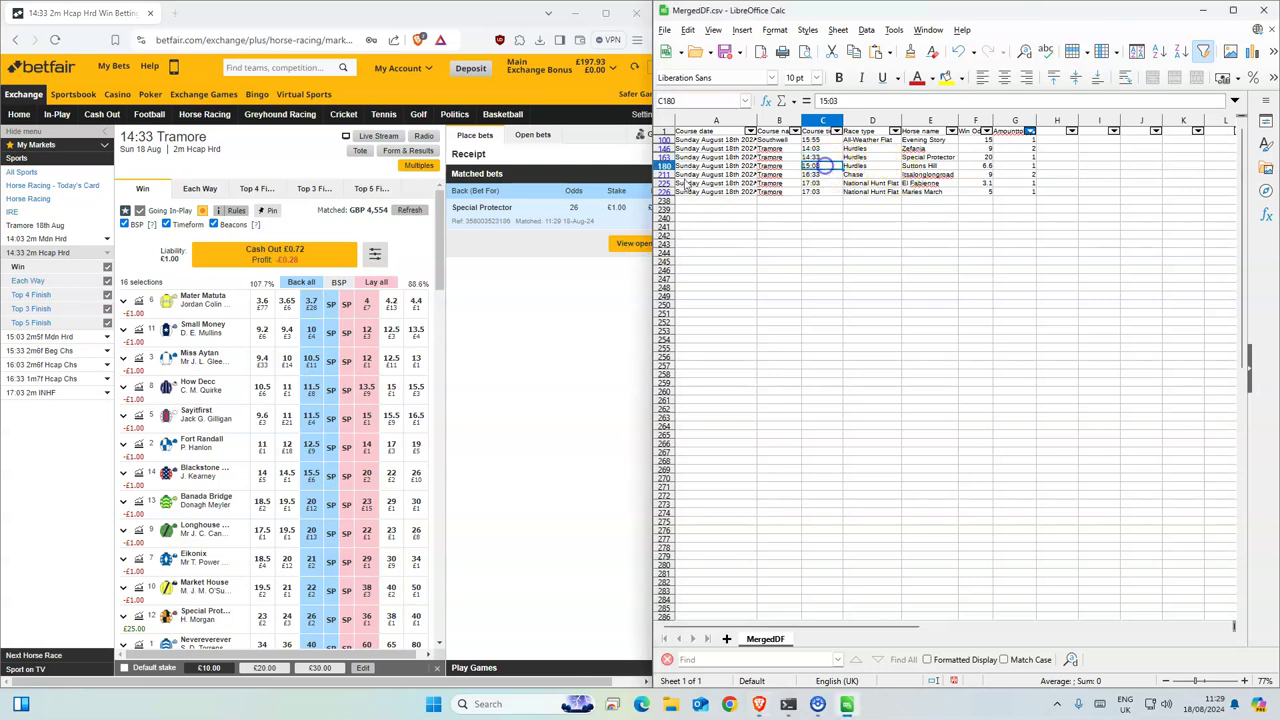
{"action": "left_click", "coordinate": [30, 338]}
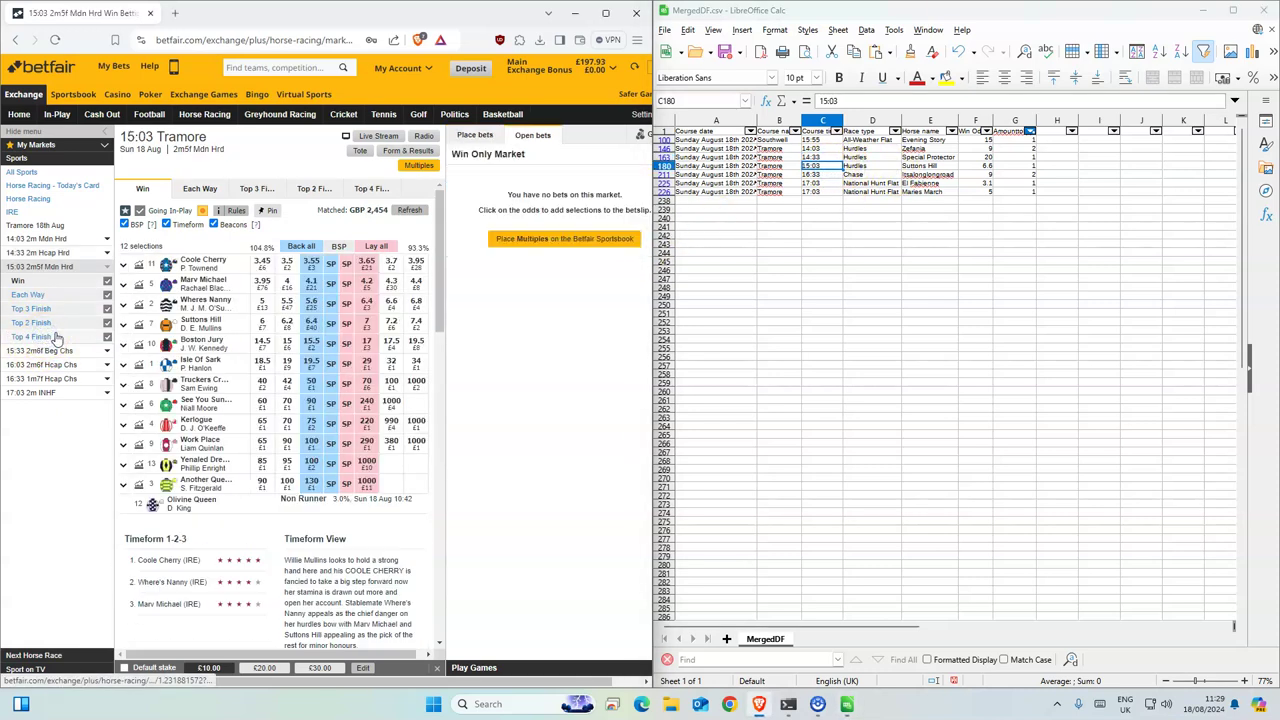
{"action": "left_click", "coordinate": [312, 324]}
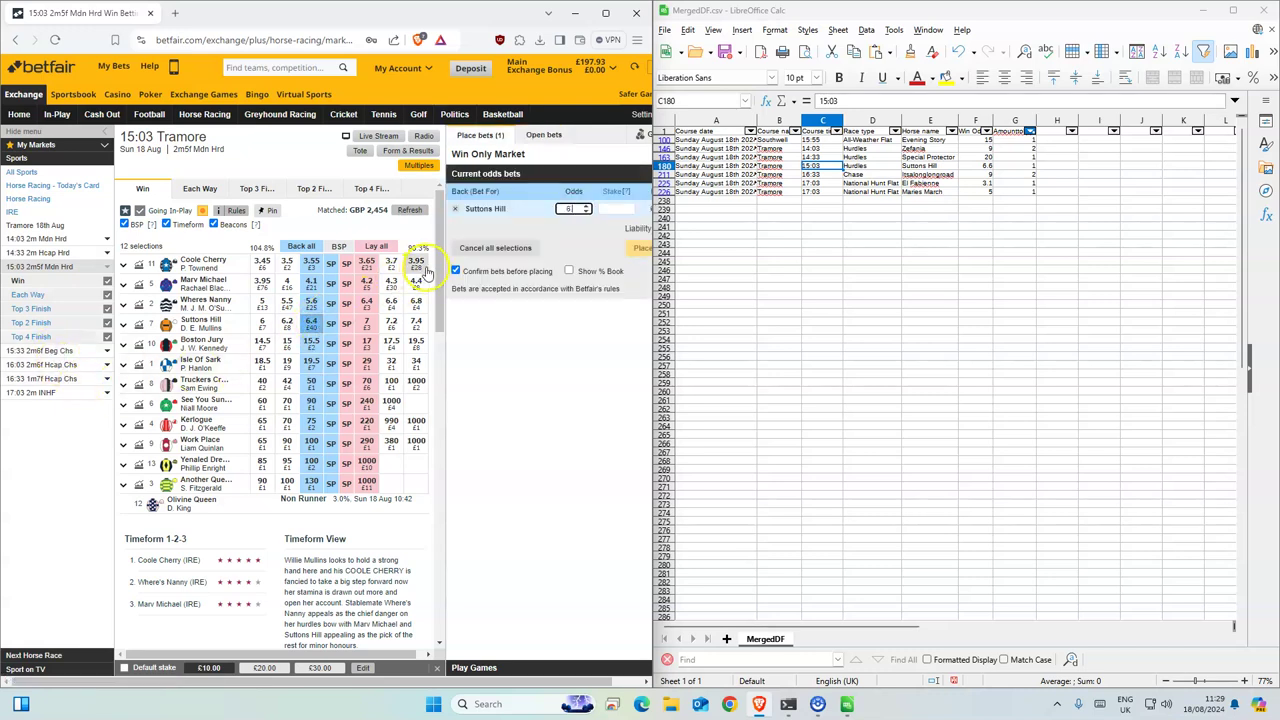
{"action": "type", "text": ".6"}
{"action": "left_click", "coordinate": [616, 209]}
{"action": "type", "text": "1"}
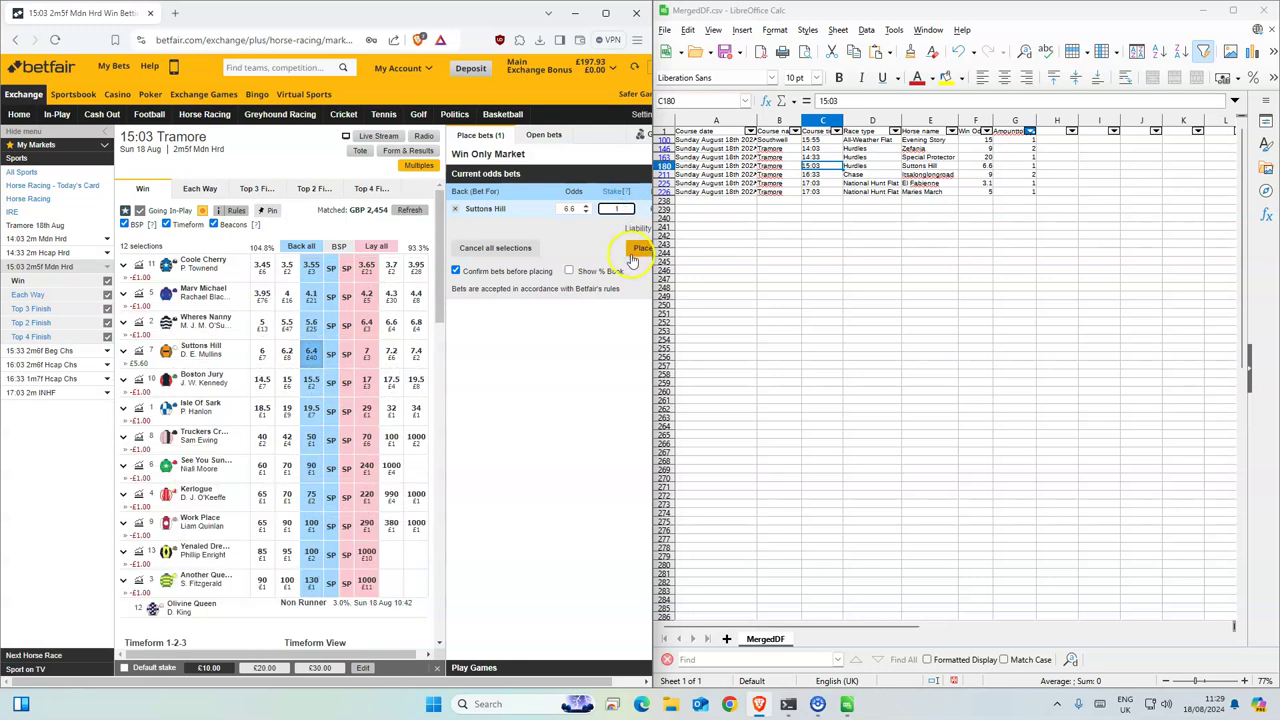
{"action": "left_click", "coordinate": [633, 256]}
{"action": "left_click", "coordinate": [633, 256]}
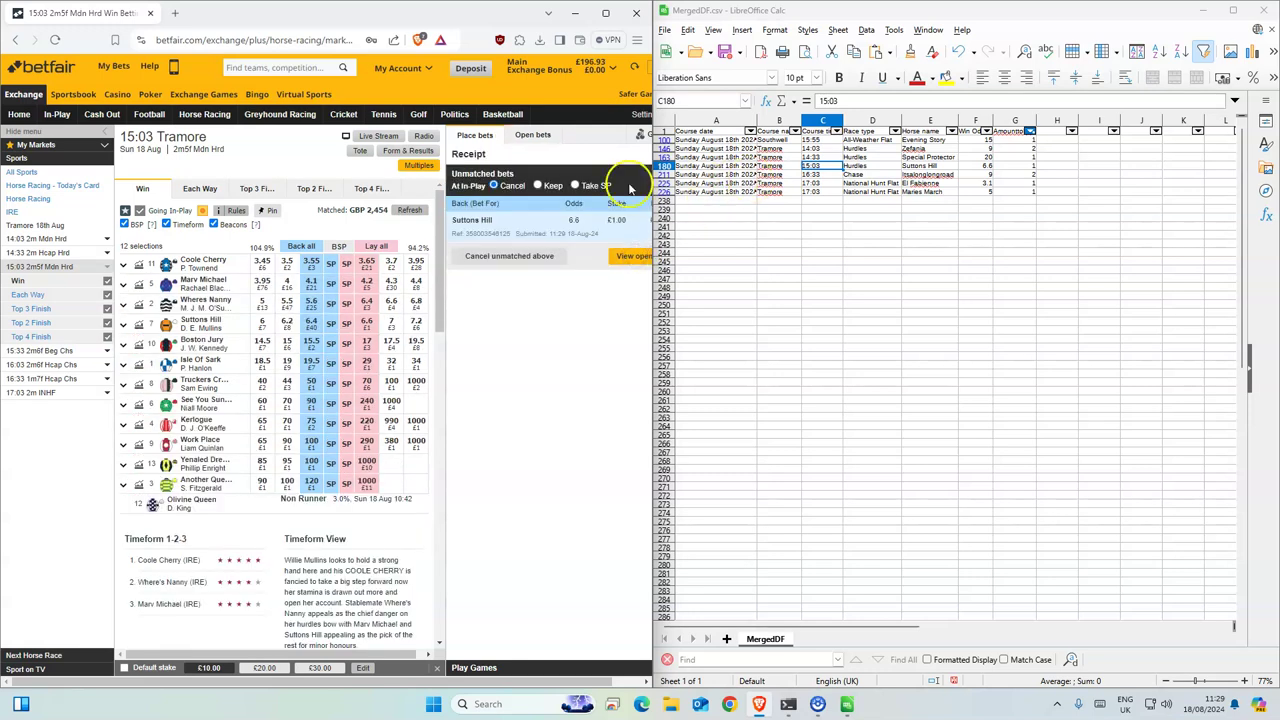
{"action": "left_click", "coordinate": [602, 187]}
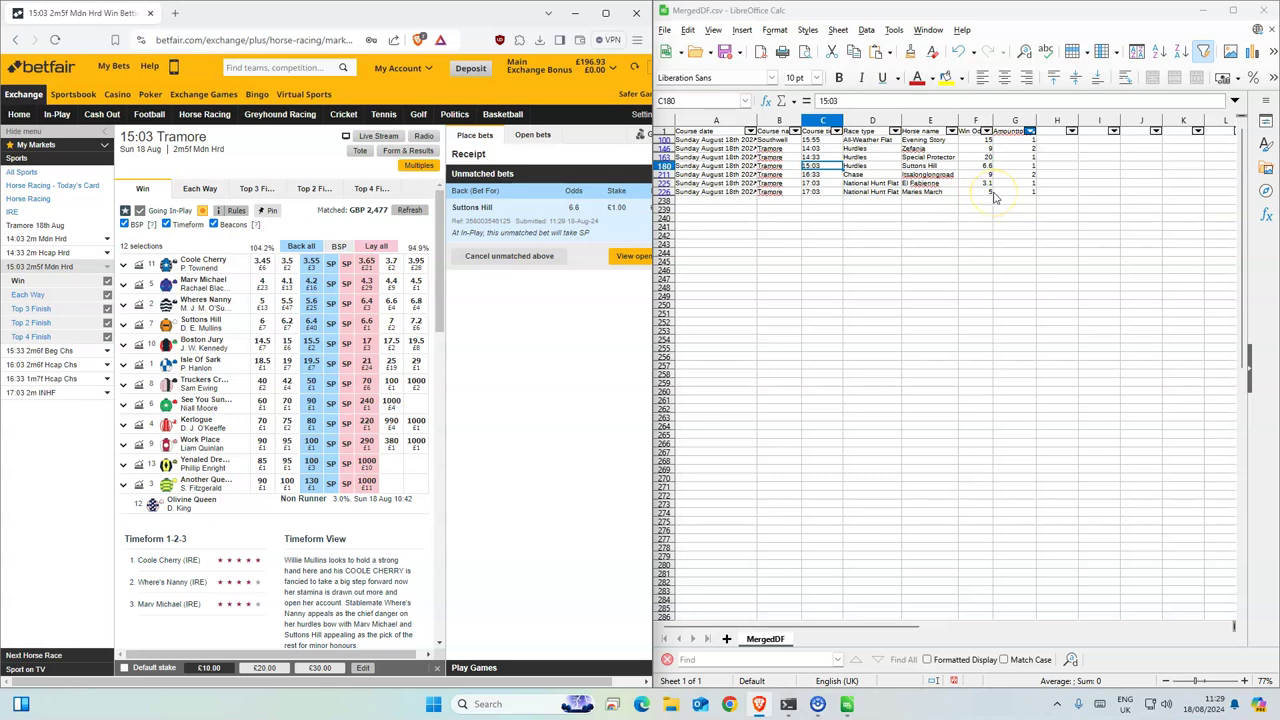
{"action": "left_click_drag", "start_coordinate": [808, 177], "coordinate": [1008, 180]}
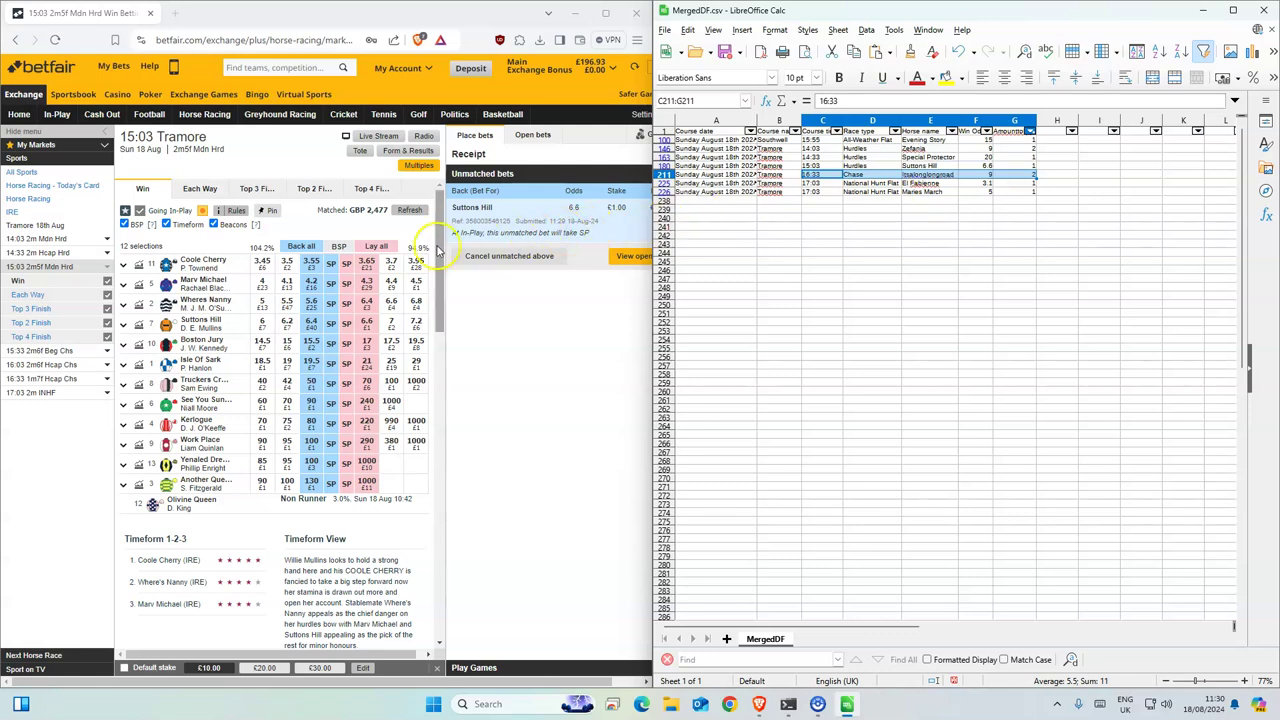
Step: Back Itsalonglongroad for £2 at 9.2 in the 16:33 1m7f Hcap Chs, then open the 17:03 race
{"action": "left_click", "coordinate": [27, 377]}
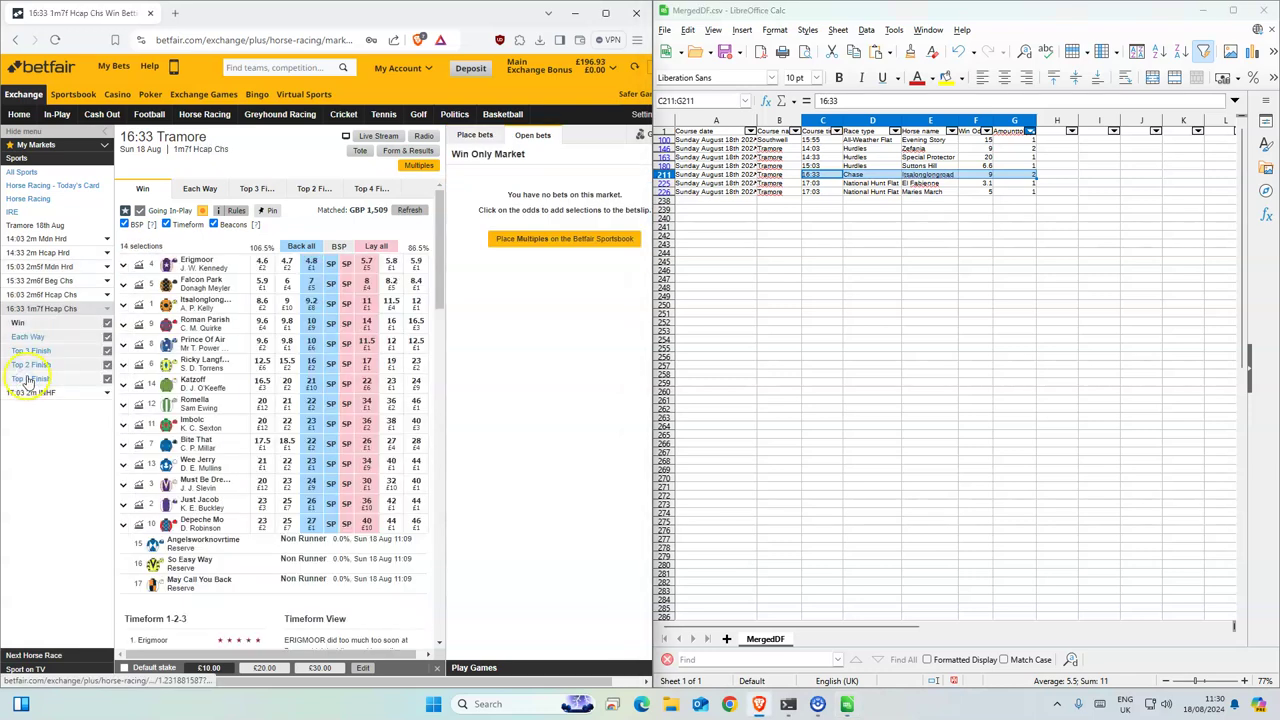
{"action": "left_click", "coordinate": [311, 303]}
{"action": "left_click", "coordinate": [605, 207]}
{"action": "type", "text": "2"}
{"action": "left_click", "coordinate": [636, 248]}
{"action": "left_click", "coordinate": [630, 262]}
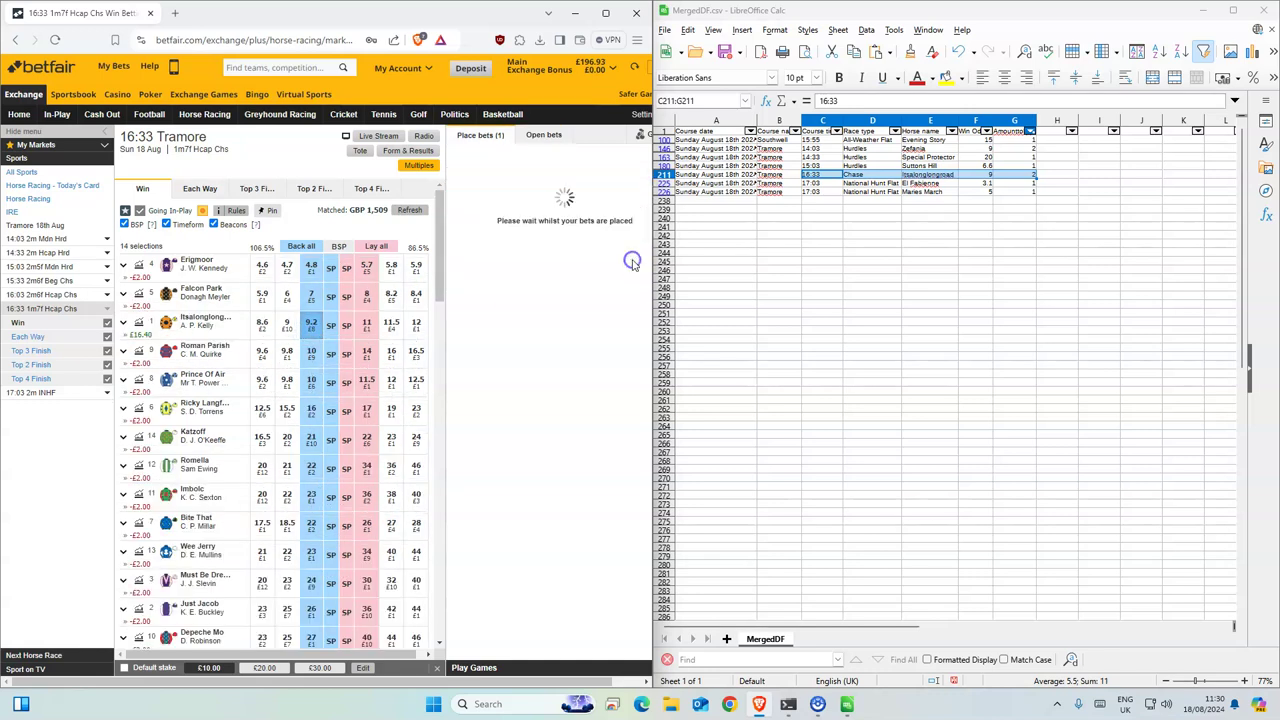
{"action": "left_click", "coordinate": [820, 184]}
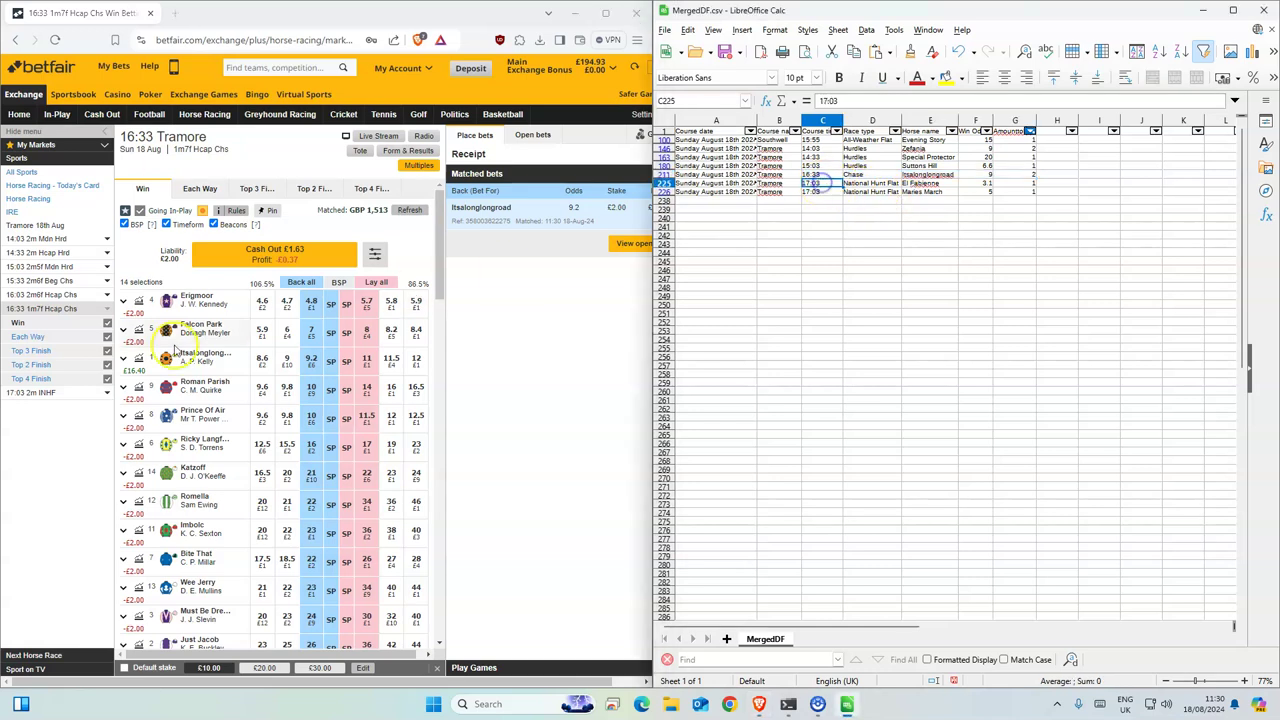
{"action": "left_click", "coordinate": [30, 392]}
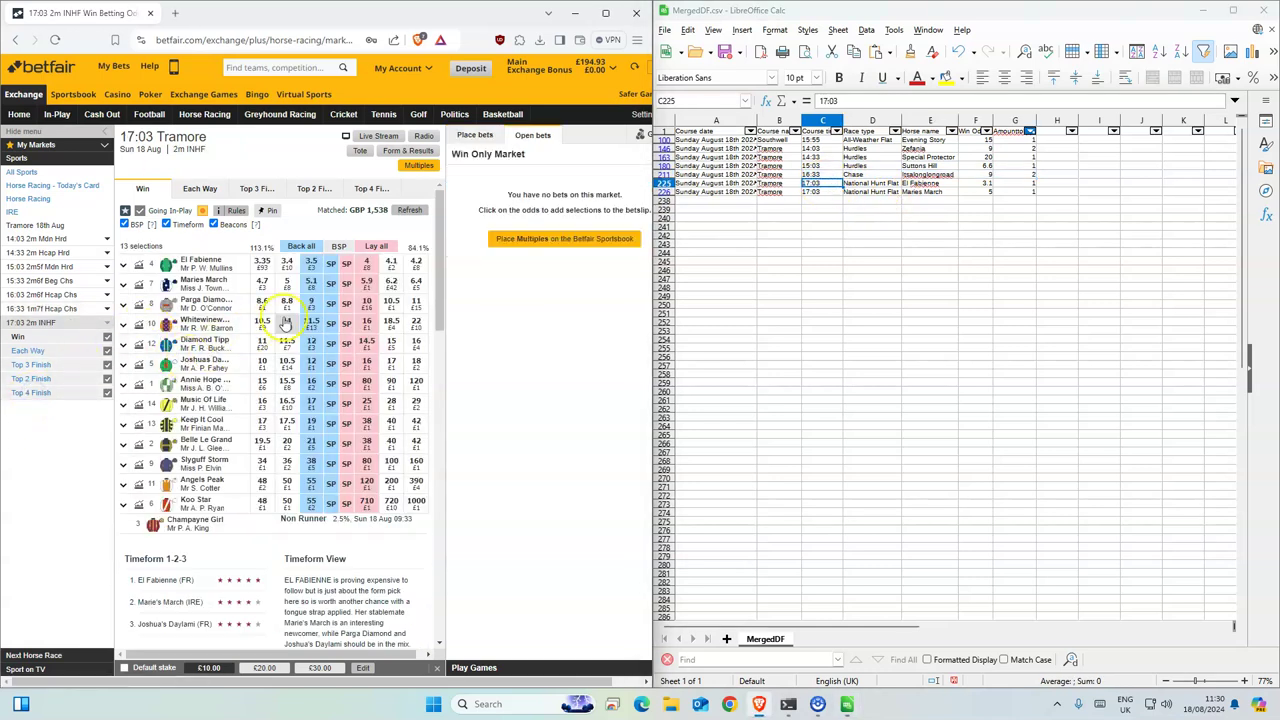
Step: Place £1 back bets on El Fabienne at 3.5 and Maries March at 5.1, with El Fabienne set to Take SP
{"action": "left_click", "coordinate": [311, 263]}
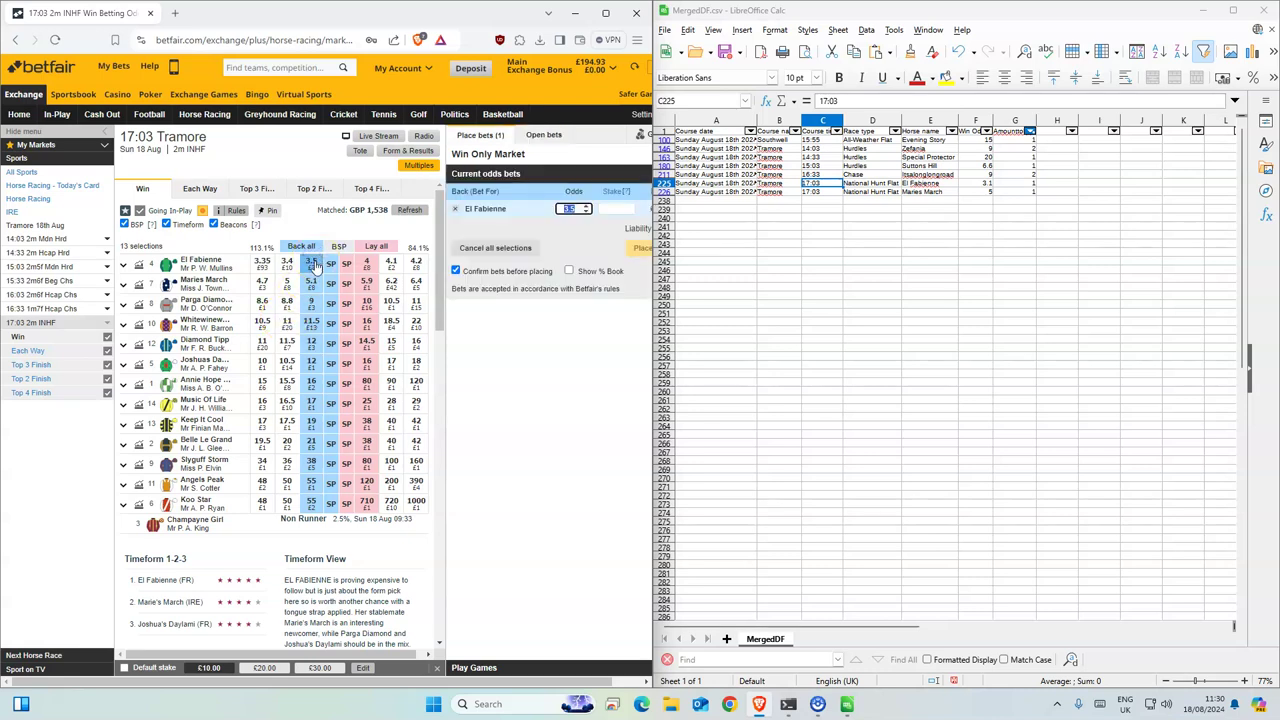
{"action": "left_click", "coordinate": [311, 283]}
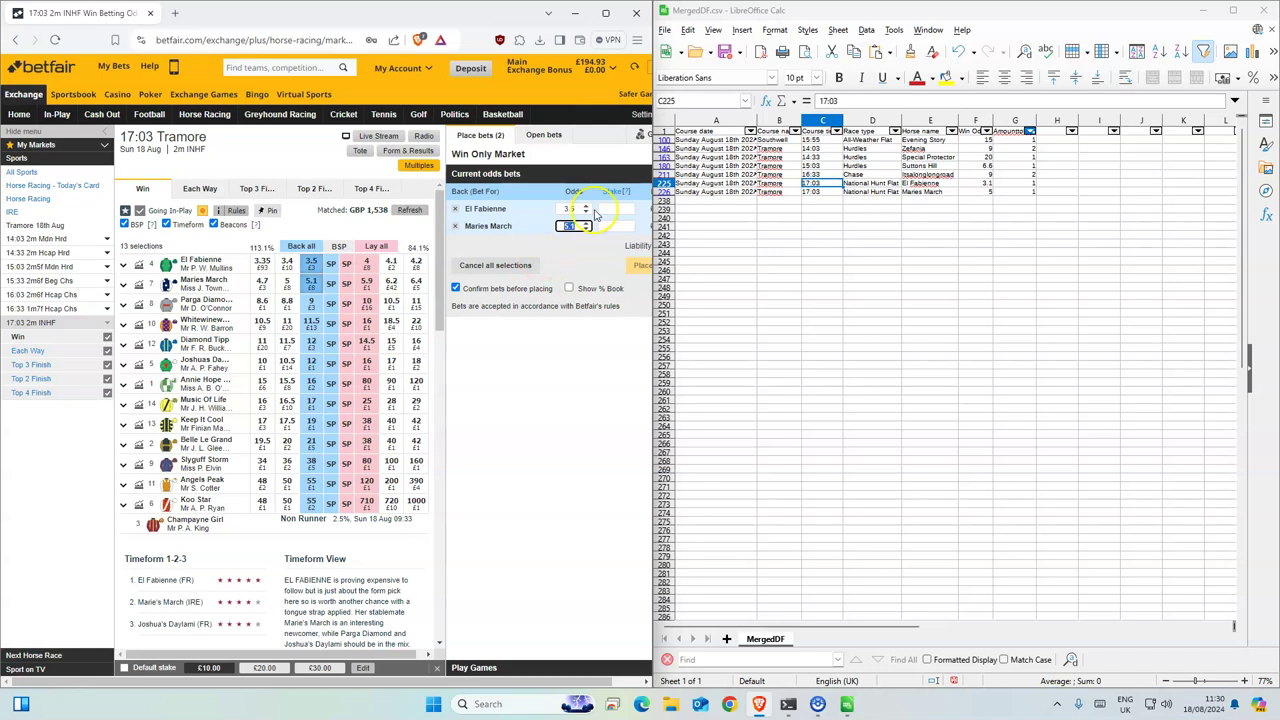
{"action": "left_click", "coordinate": [616, 208]}
{"action": "type", "text": "1"}
{"action": "left_click", "coordinate": [616, 225]}
{"action": "type", "text": "1"}
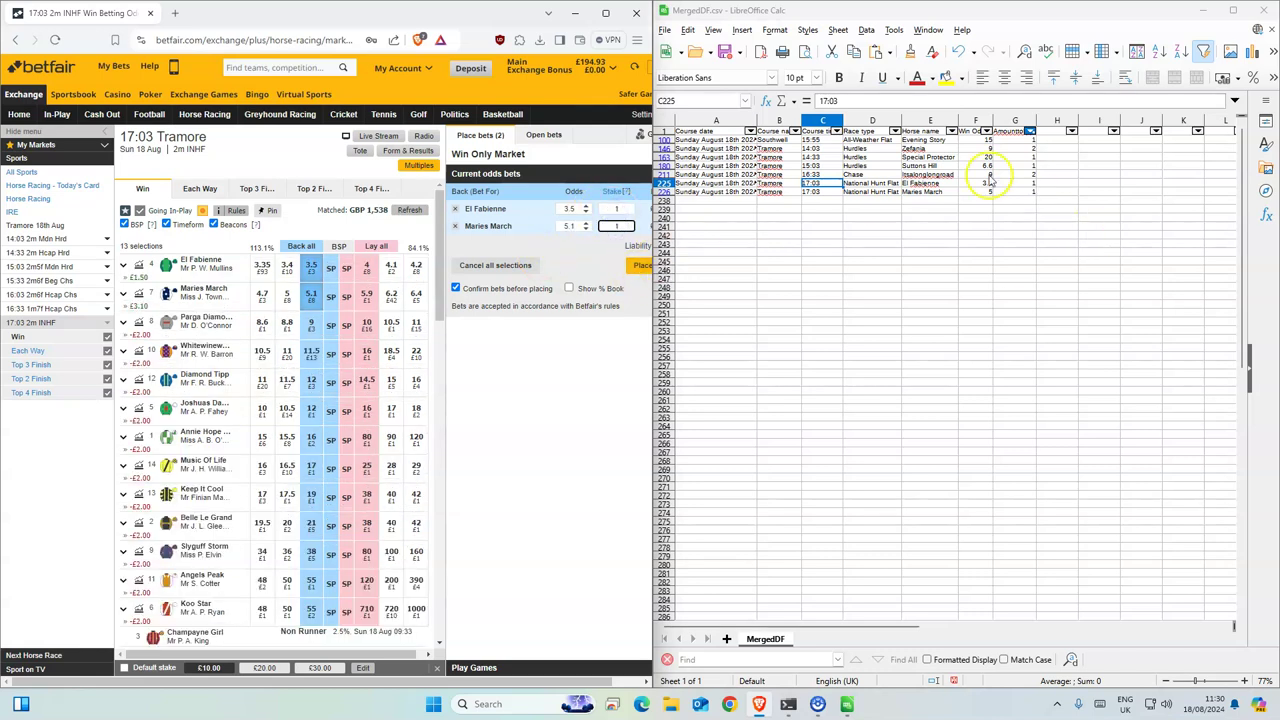
{"action": "left_click", "coordinate": [640, 265]}
{"action": "left_click", "coordinate": [636, 264]}
{"action": "left_click", "coordinate": [576, 185]}
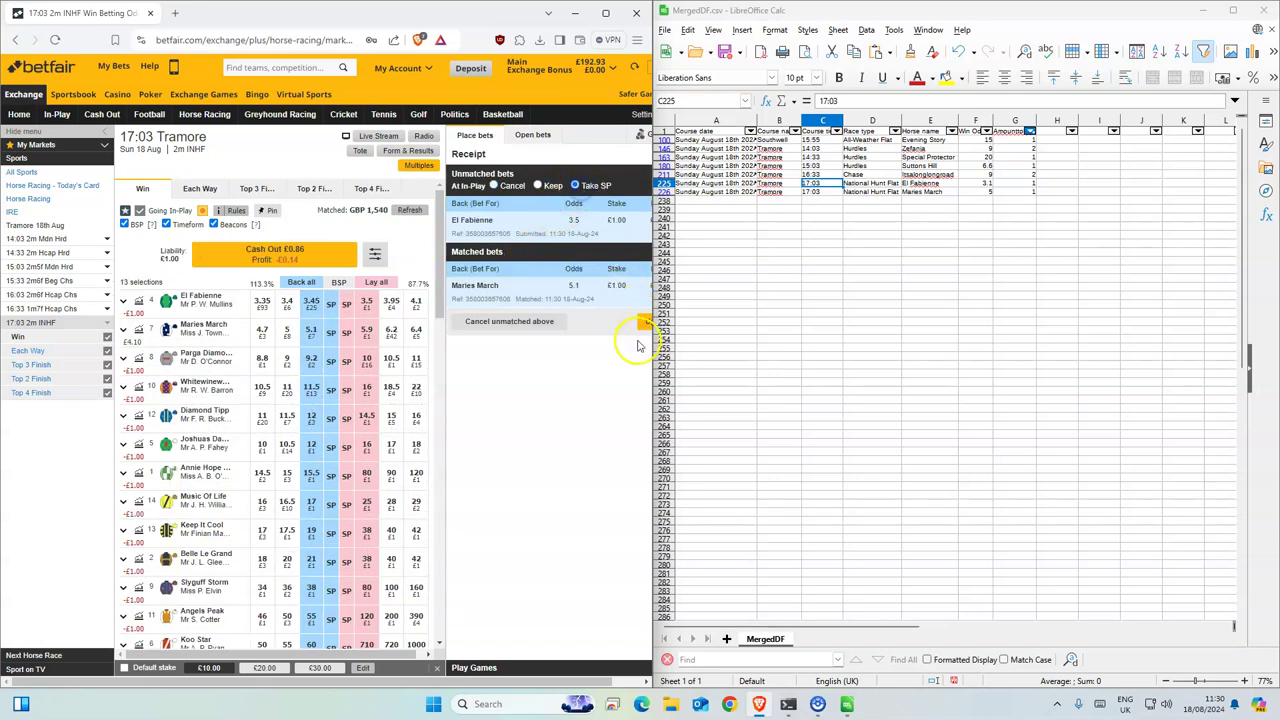